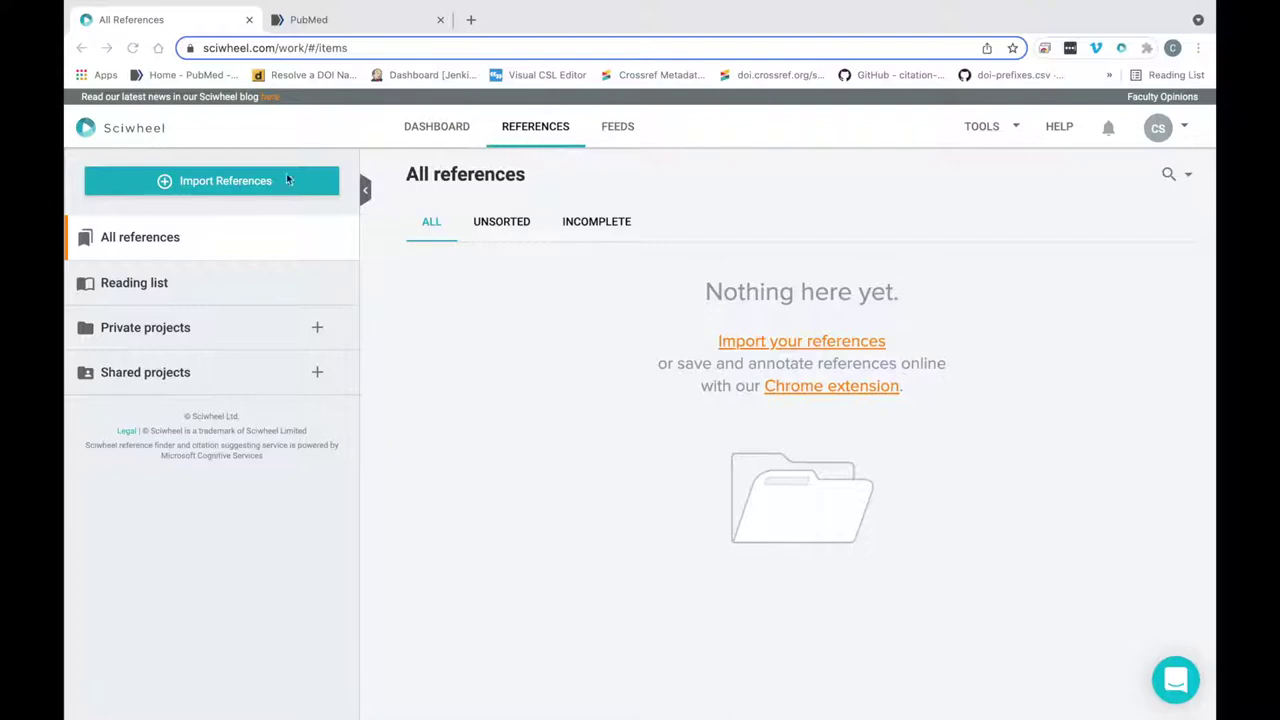
# Step: Browse Sciwheel's import options for PDFs, other reference managers and its tools list, importing nothing
pyautogui.click(236, 189)
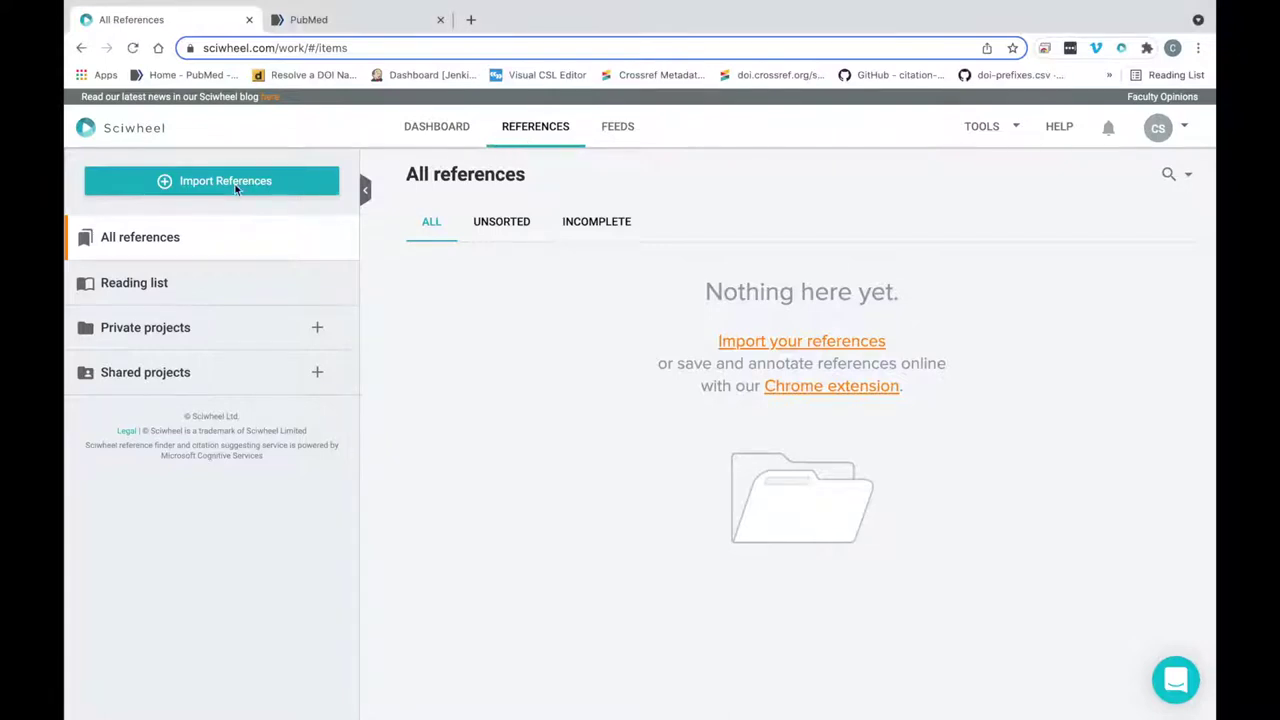
pyautogui.click(236, 189)
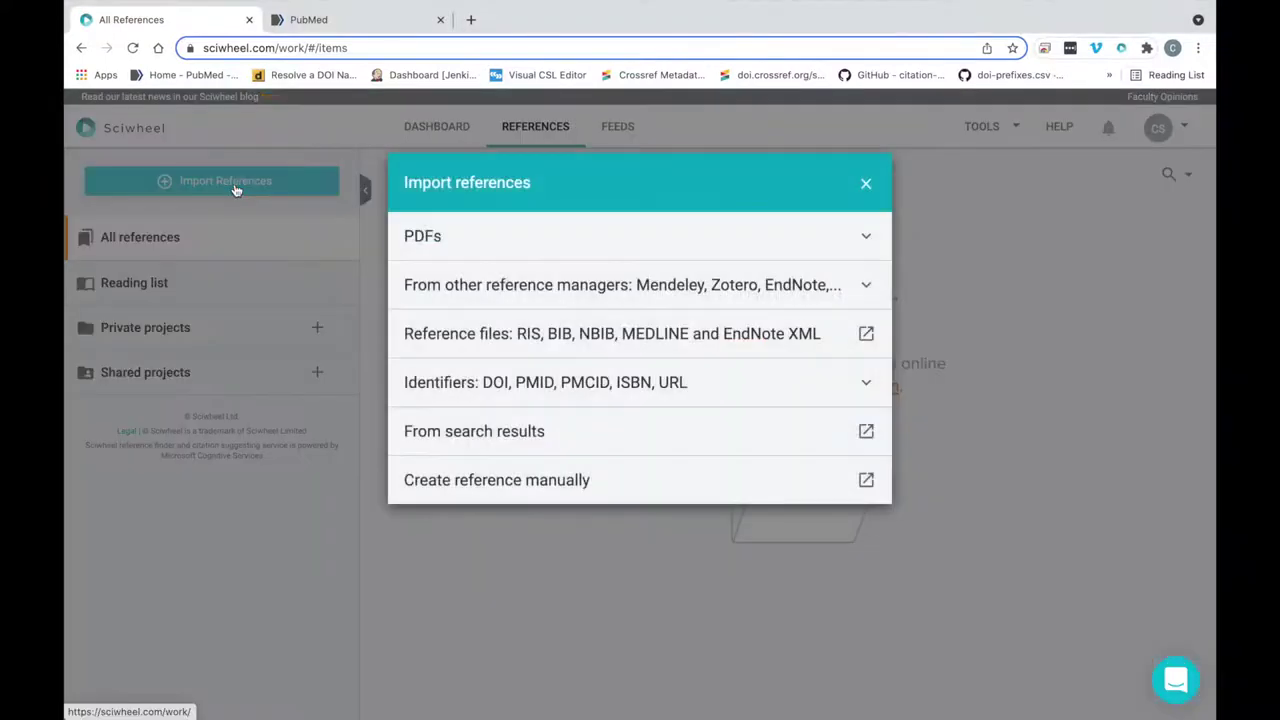
pyautogui.click(428, 237)
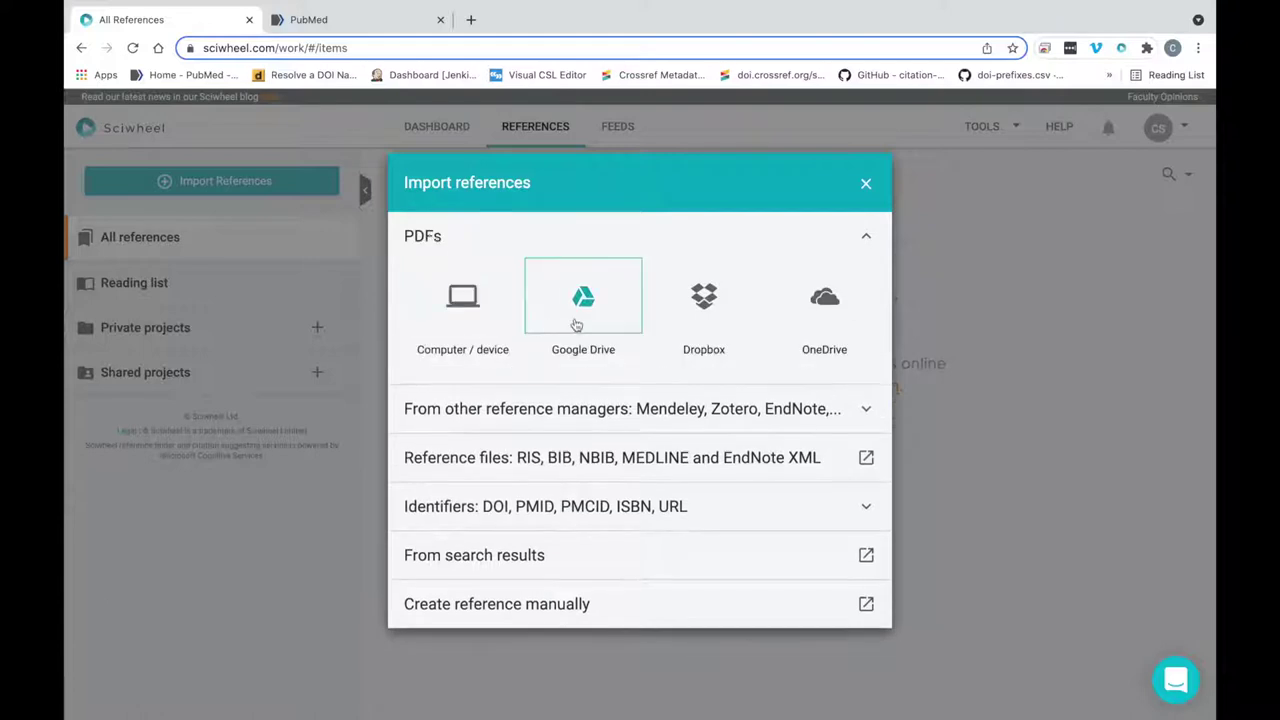
pyautogui.click(564, 416)
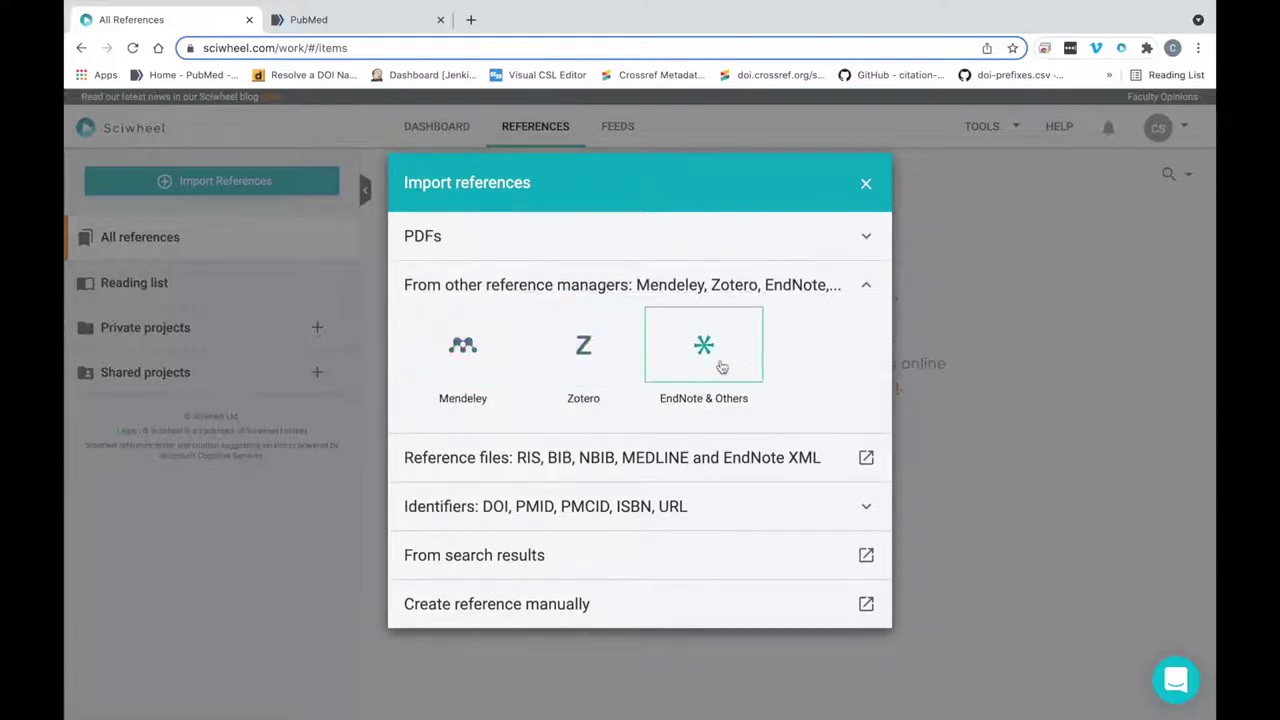
pyautogui.click(512, 292)
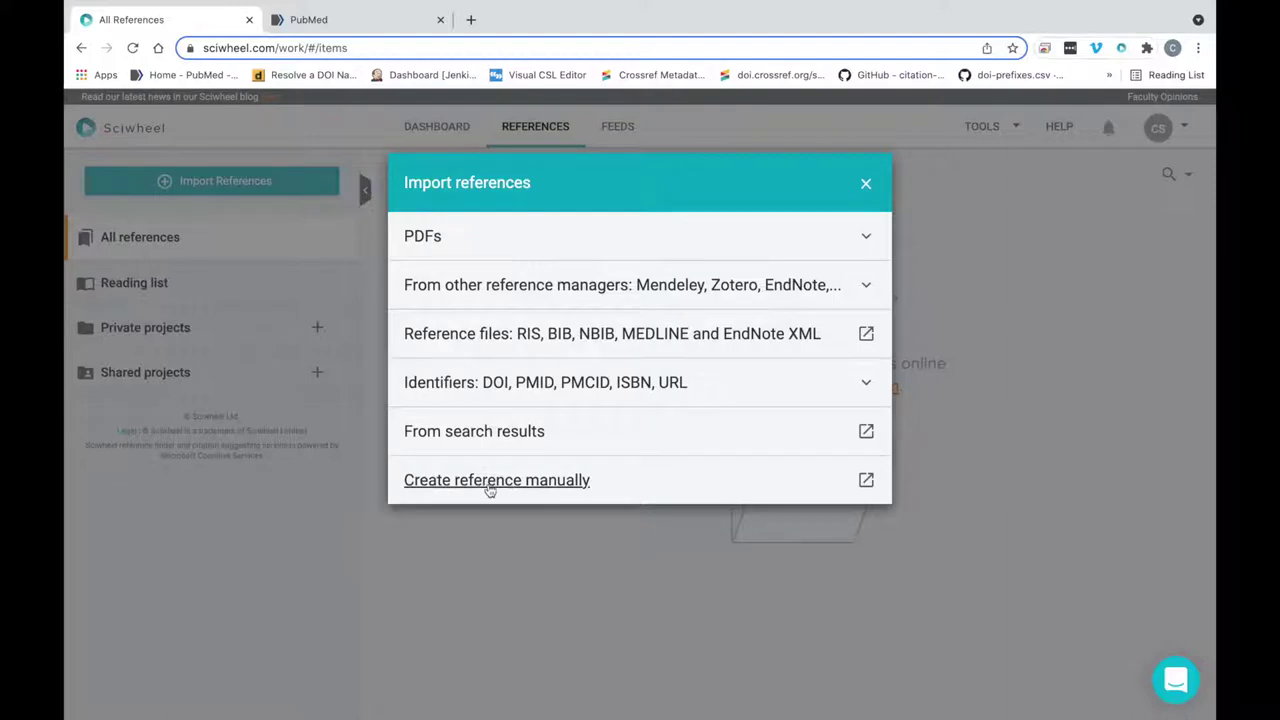
pyautogui.click(865, 183)
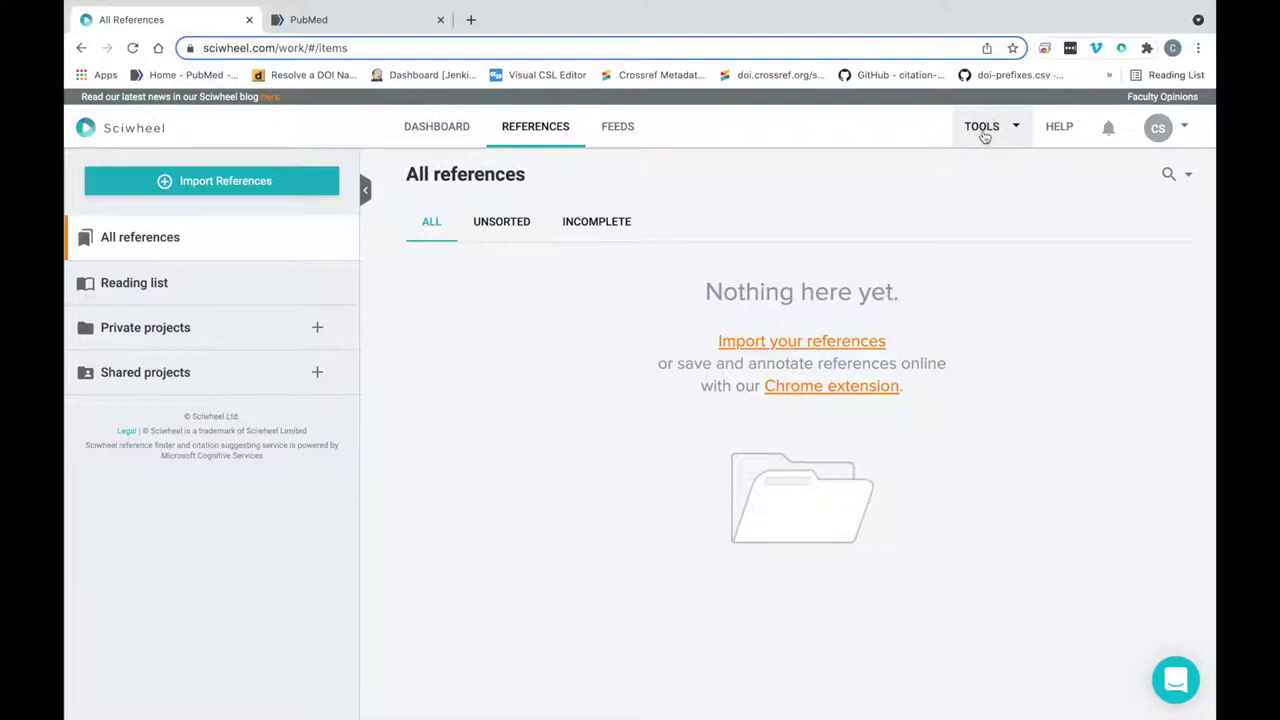
pyautogui.click(984, 135)
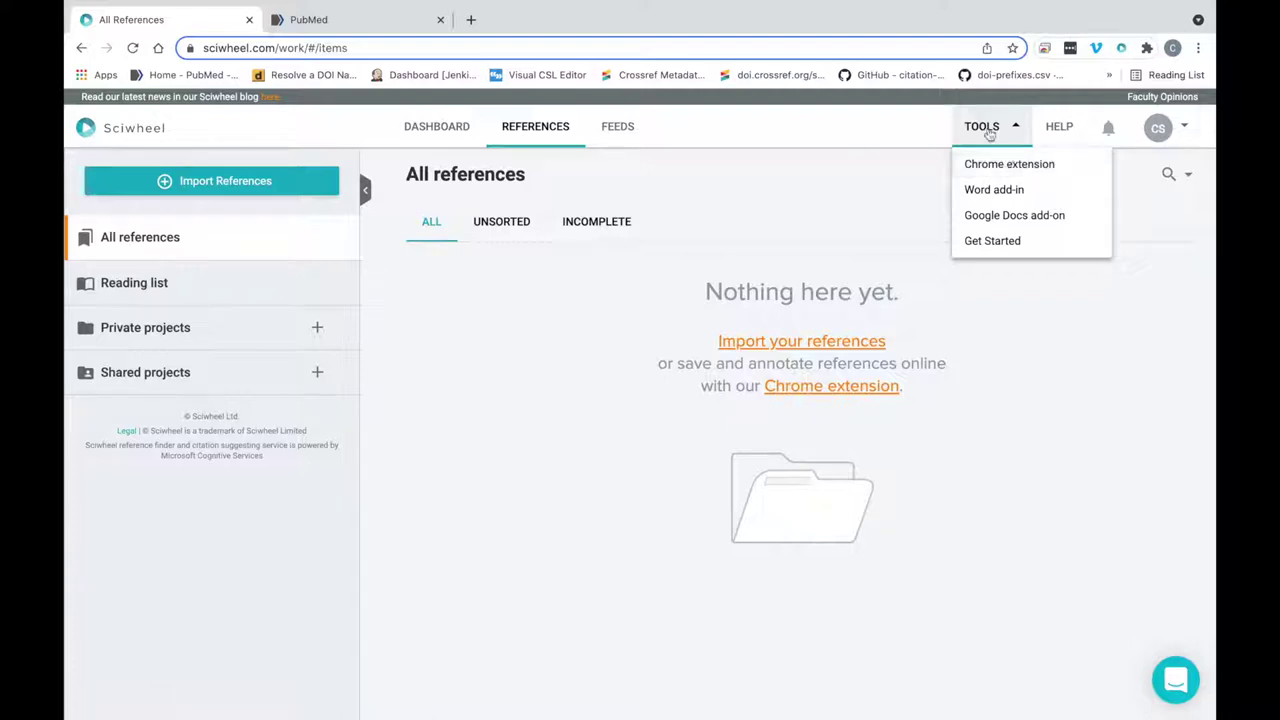
pyautogui.click(990, 130)
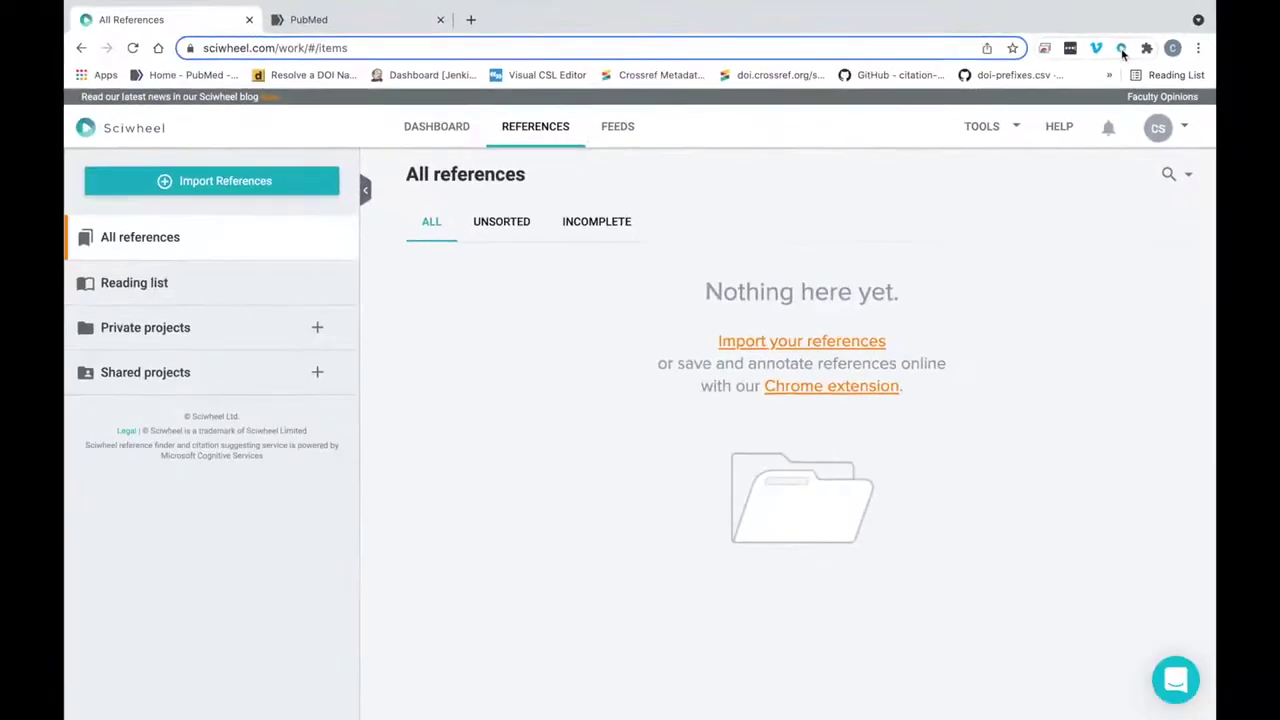
# Step: Search PubMed for 'climate change'
pyautogui.click(333, 20)
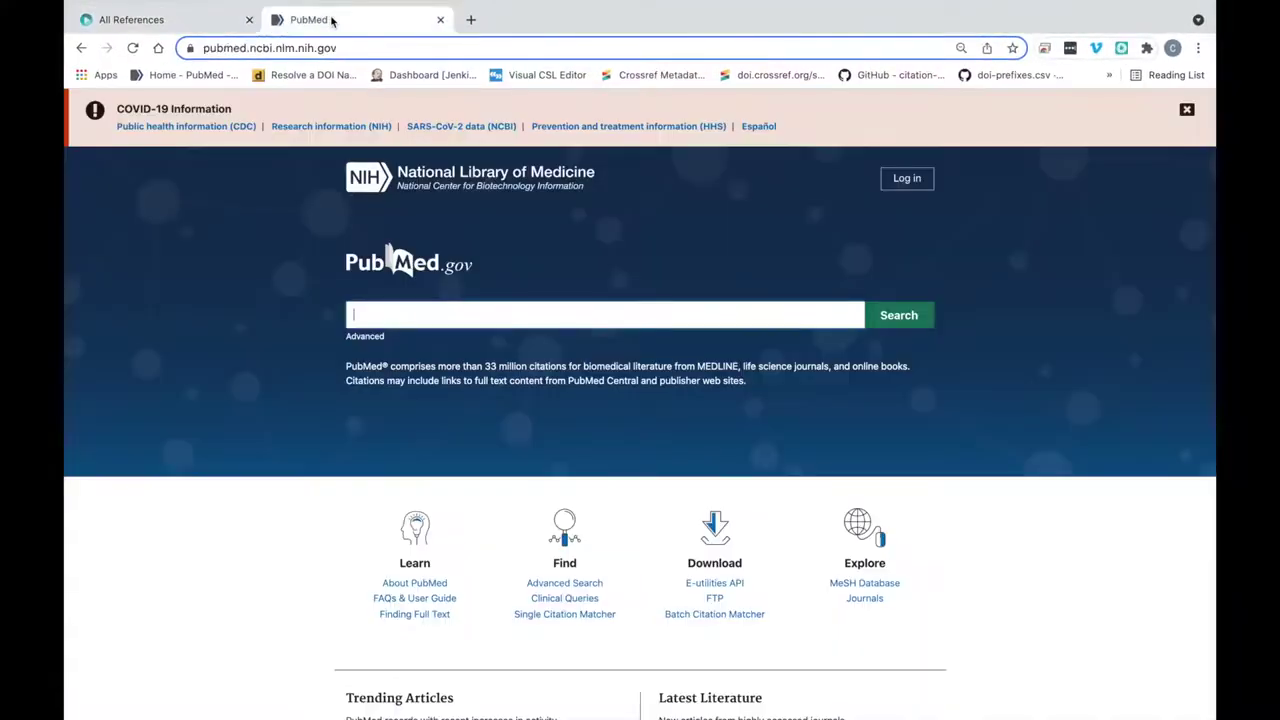
pyautogui.write('clima')
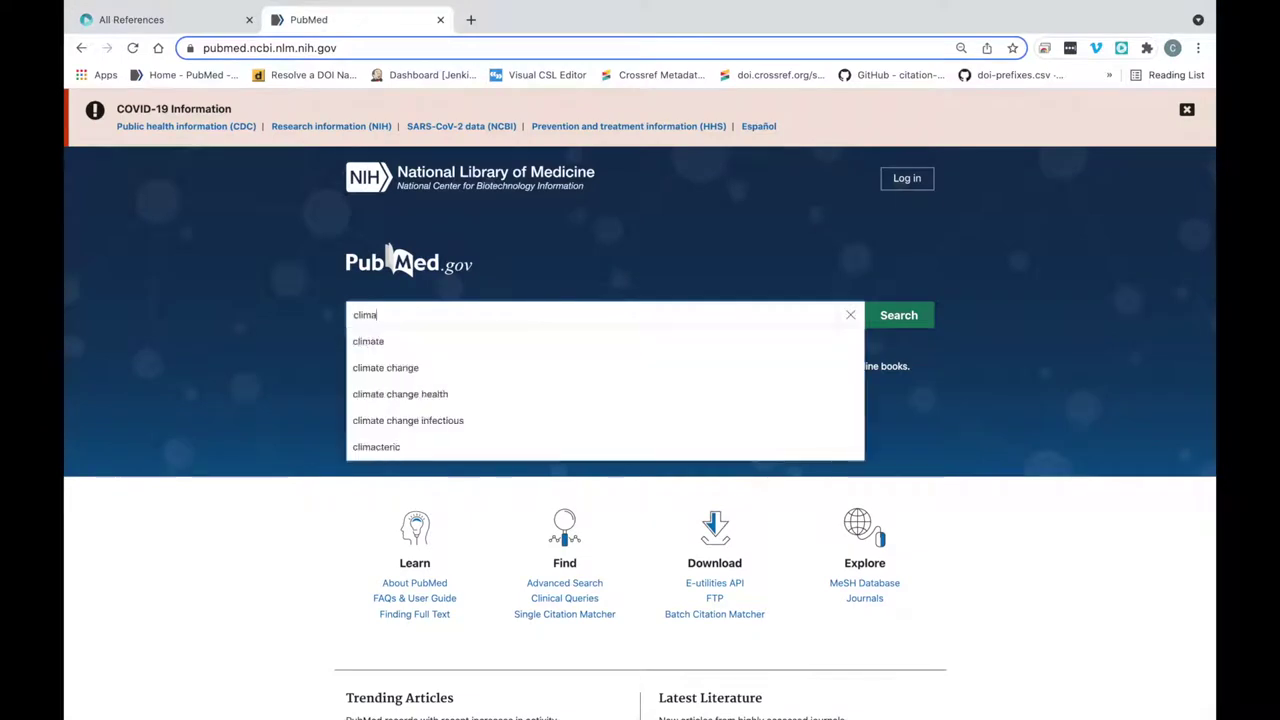
pyautogui.write('te change')
pyautogui.press('Return')
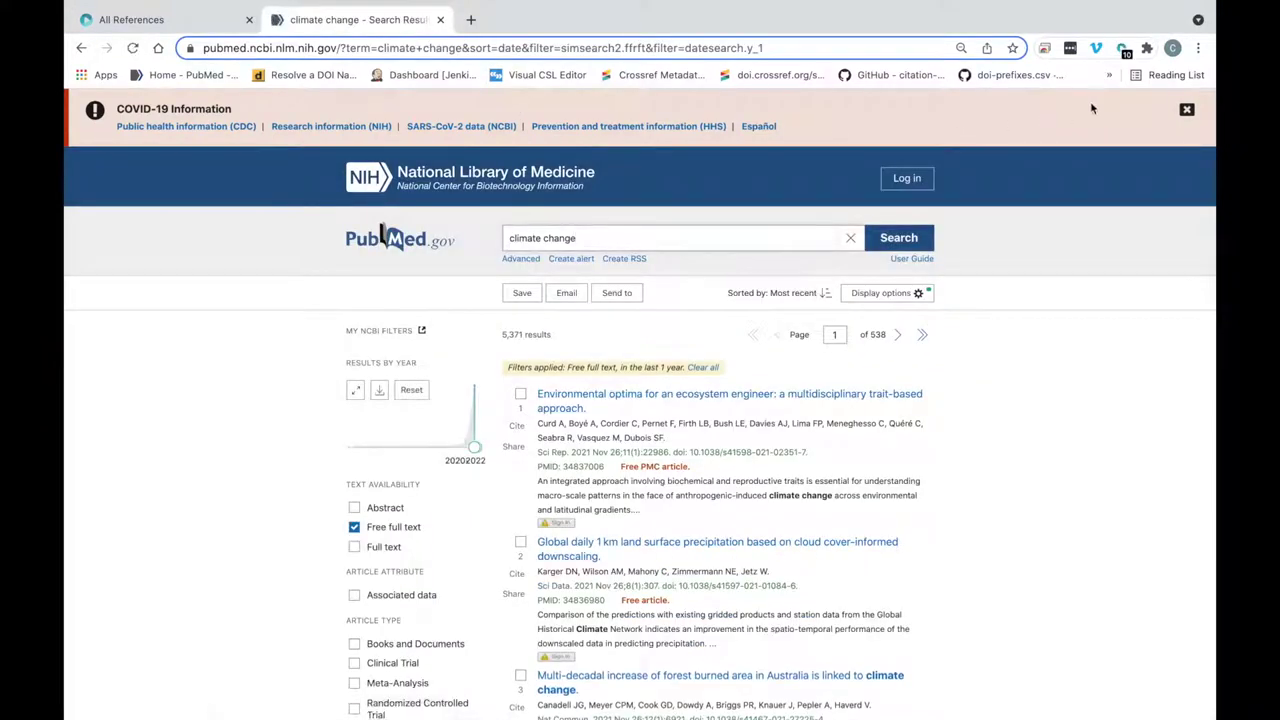
# Step: Add all 10 search results to Sciwheel's Unsorted project via the browser extension
pyautogui.click(1124, 52)
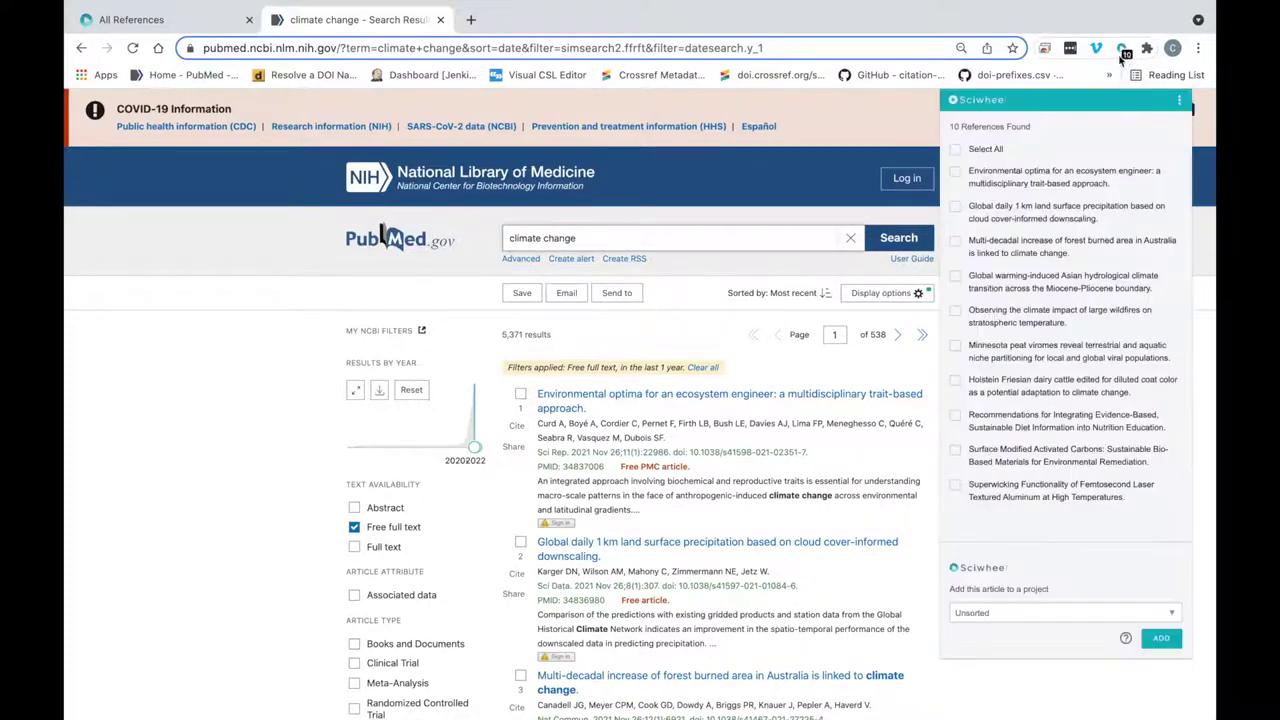
pyautogui.scroll(-1, 980, 155)
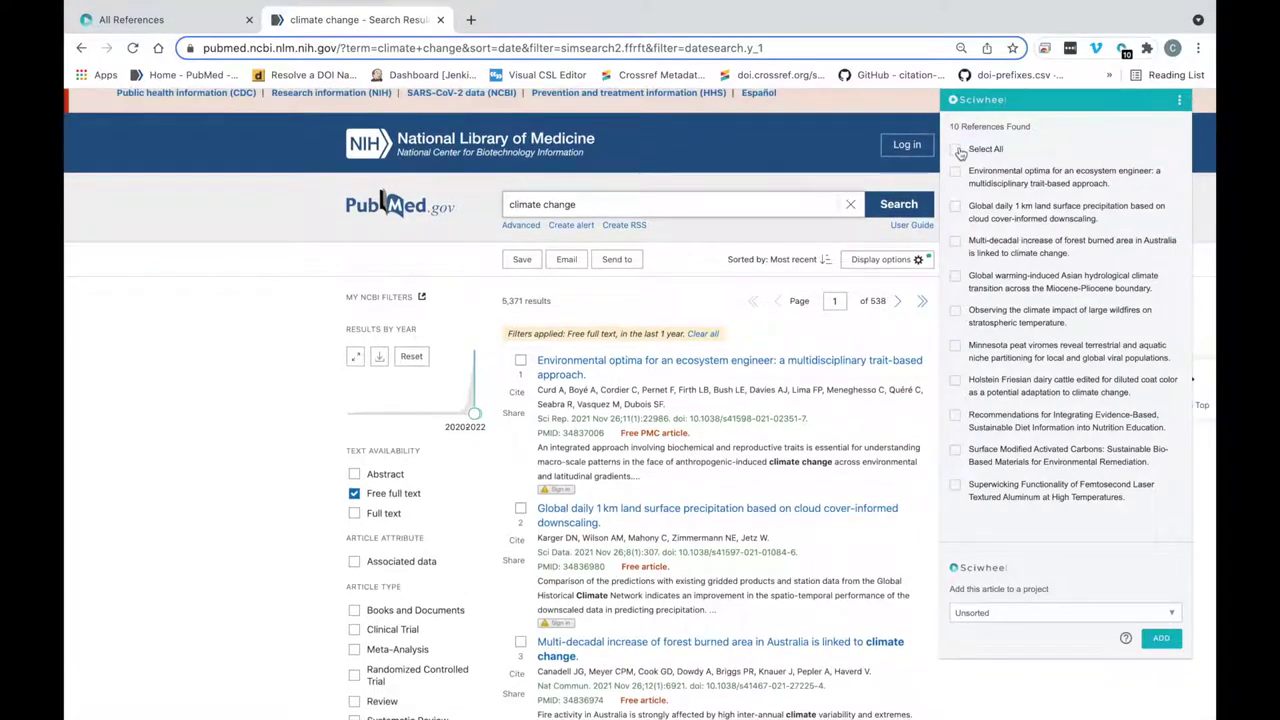
pyautogui.click(955, 171)
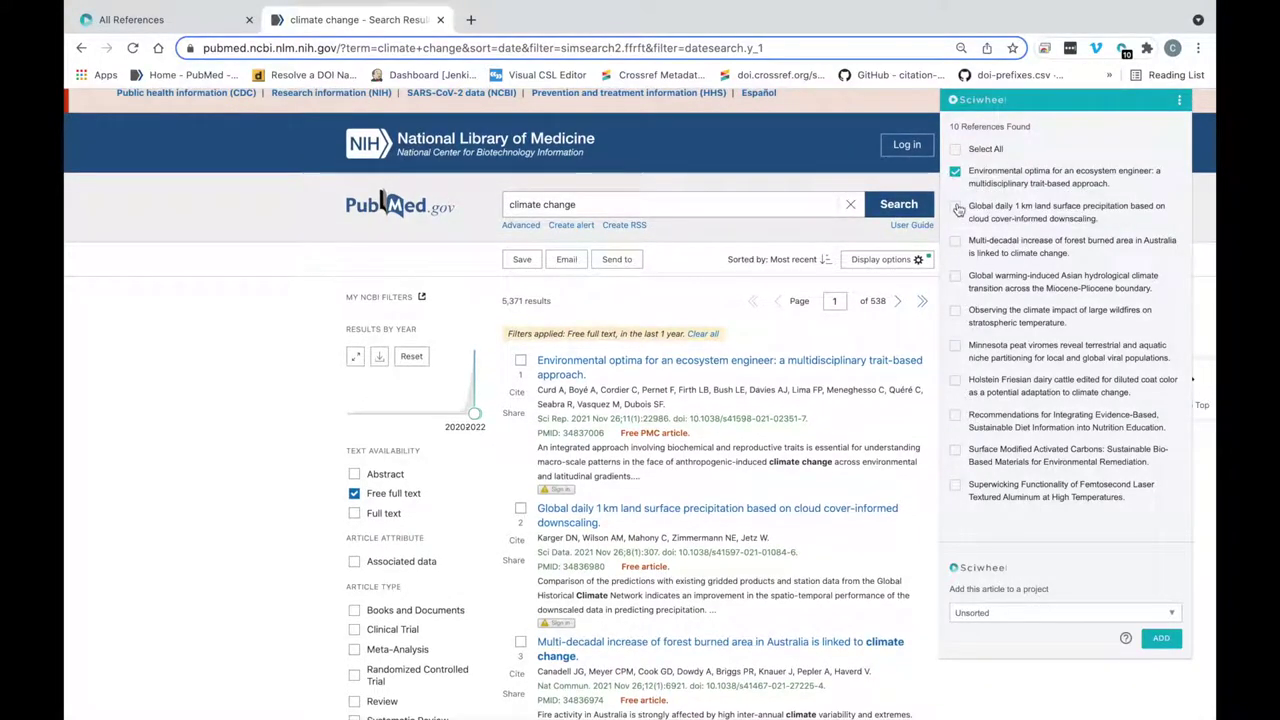
pyautogui.click(956, 207)
pyautogui.click(956, 149)
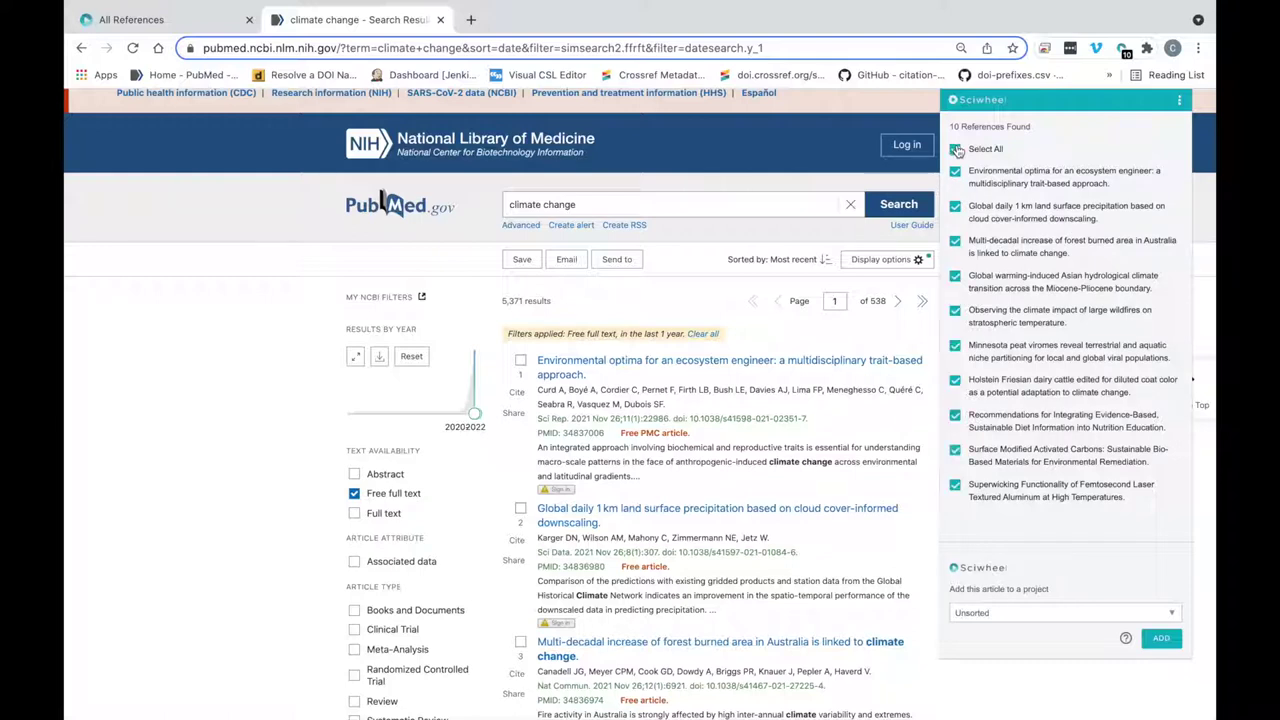
pyautogui.click(983, 622)
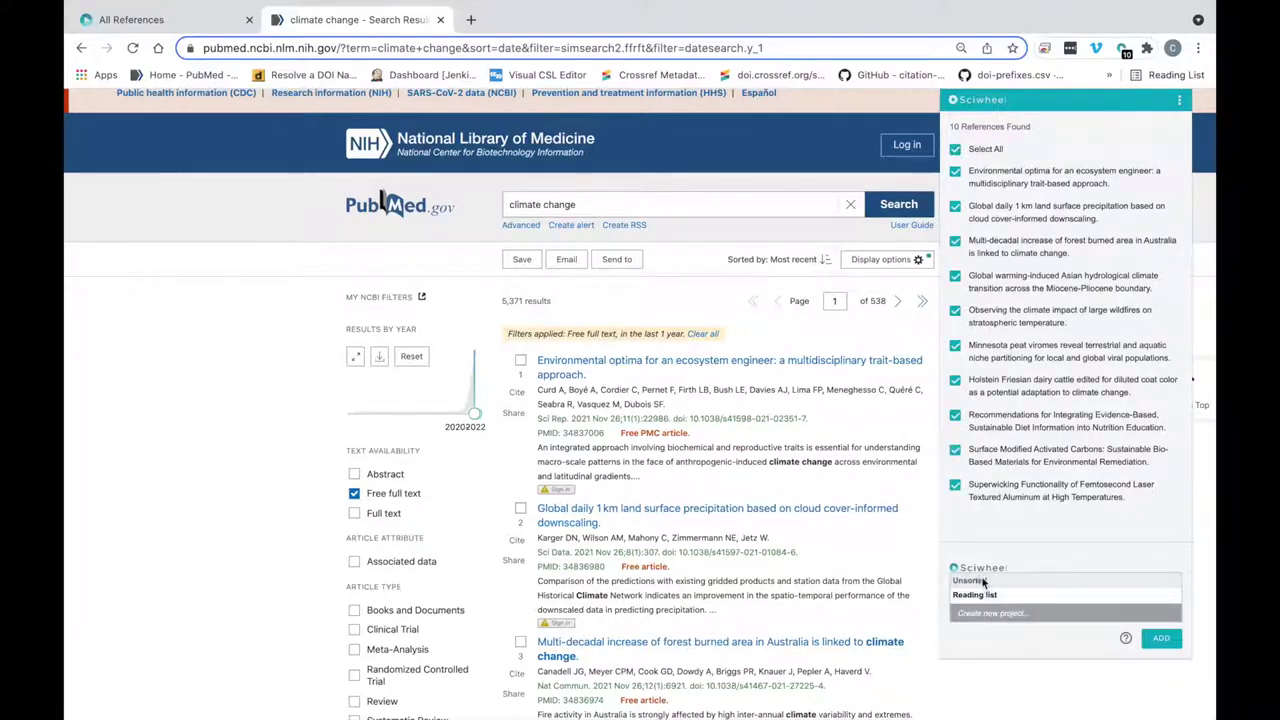
pyautogui.click(985, 581)
pyautogui.click(1164, 639)
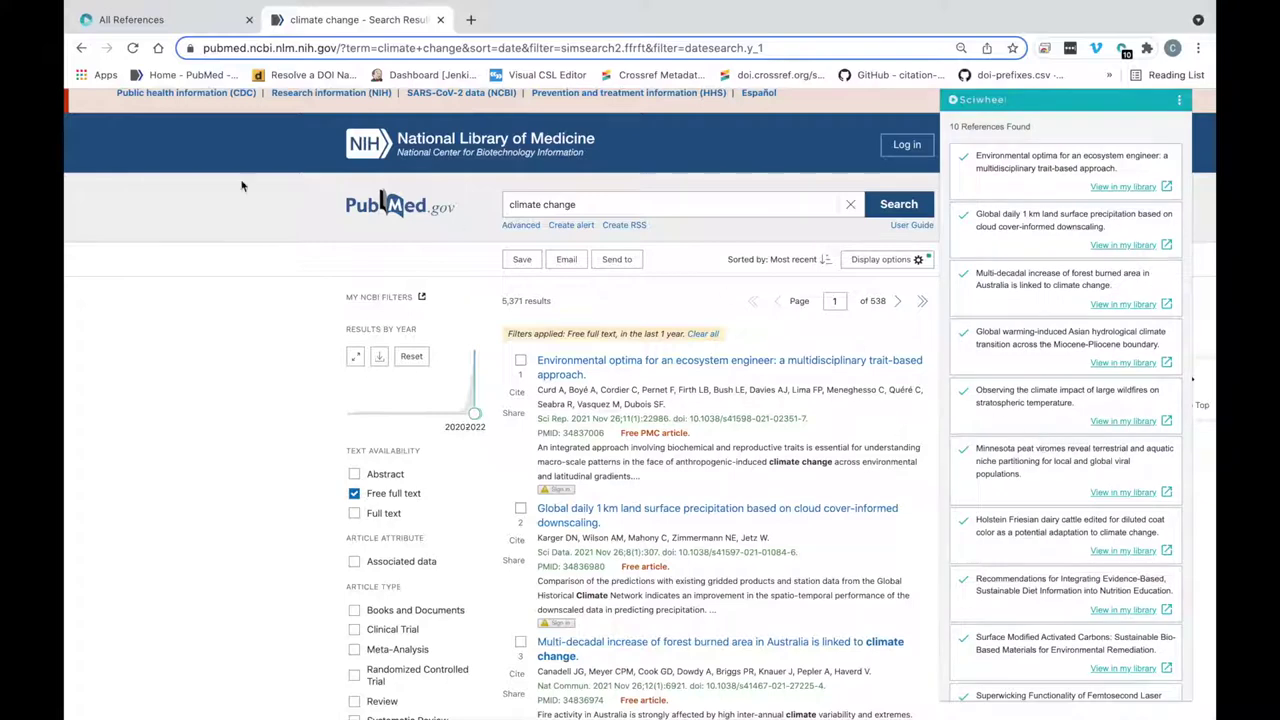
pyautogui.click(170, 20)
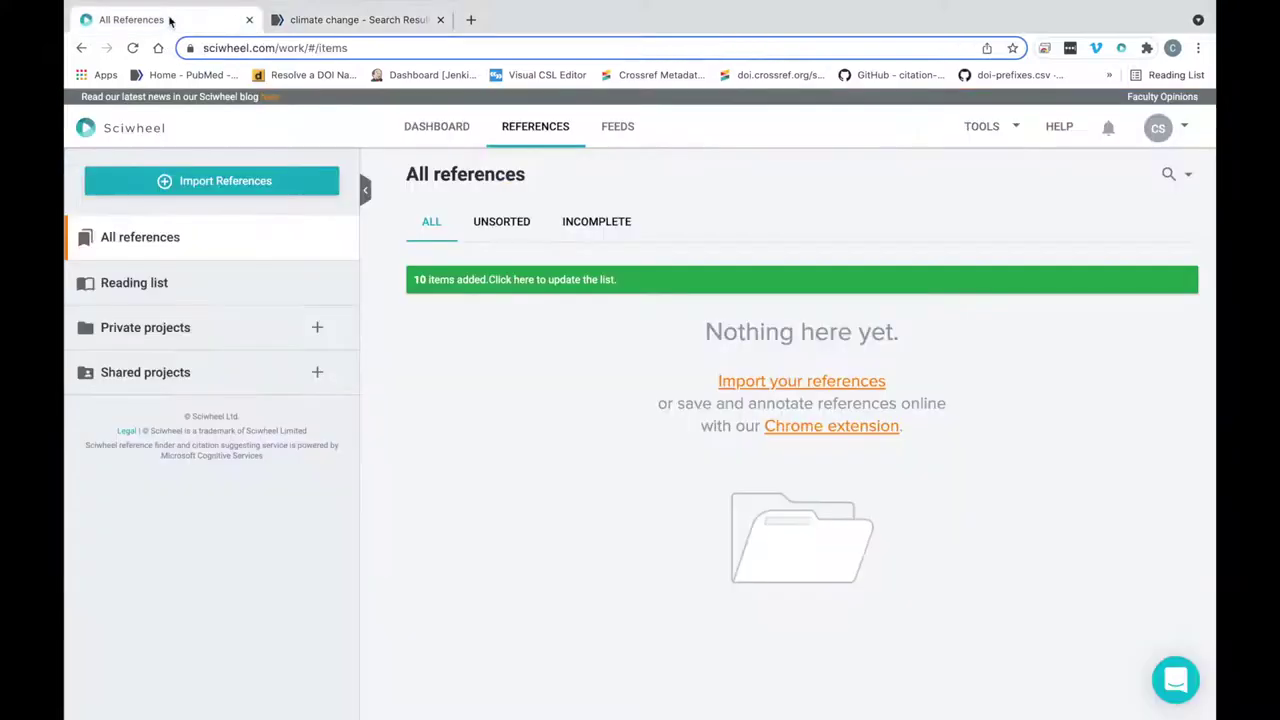
# Step: Refresh All references and scroll through the 10 newly imported climate change articles
pyautogui.click(474, 281)
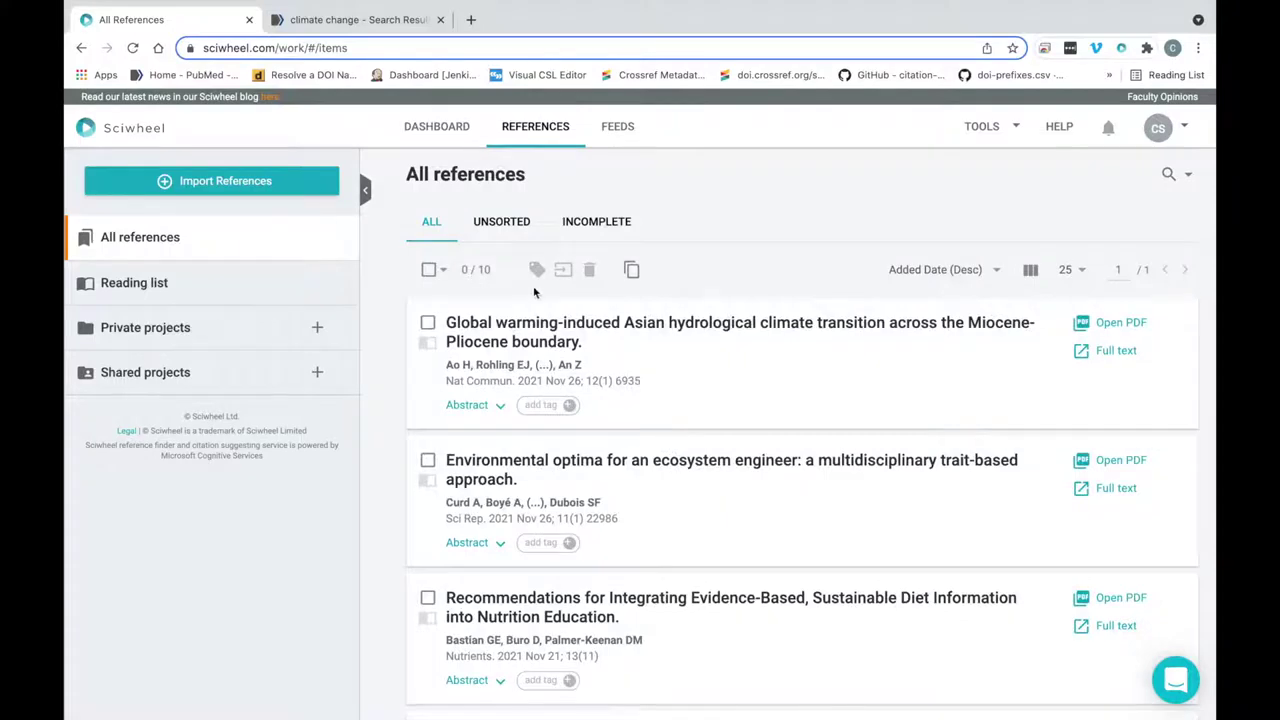
pyautogui.scroll(-5, 651, 357)
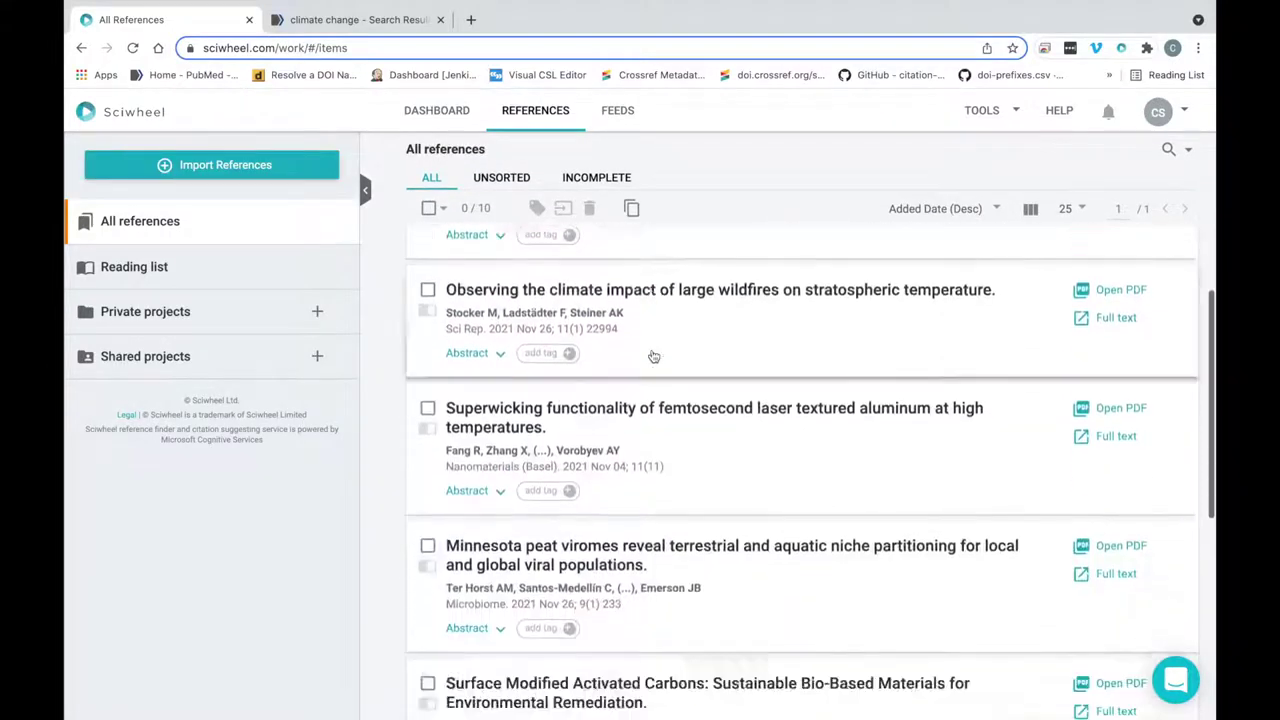
pyautogui.scroll(-4, 653, 357)
pyautogui.scroll(7, 658, 352)
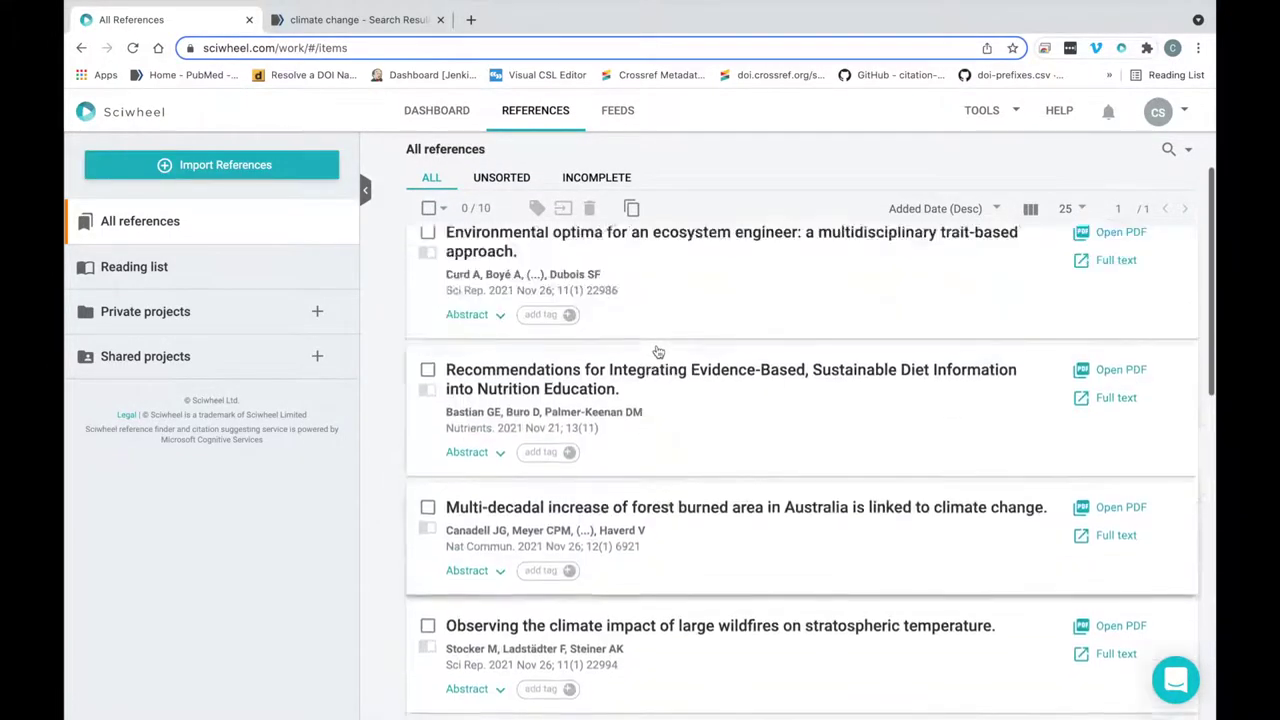
pyautogui.scroll(3, 658, 352)
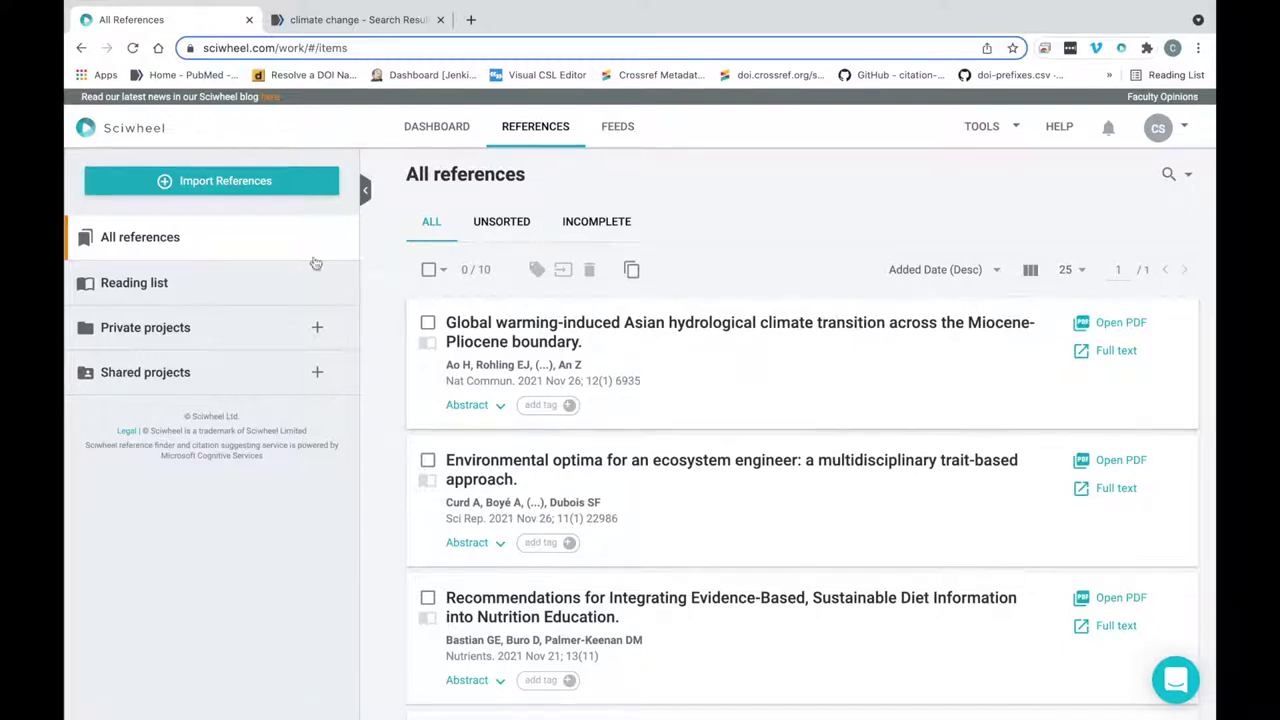
# Step: Create a new private project named 'Climate Change'
pyautogui.click(318, 330)
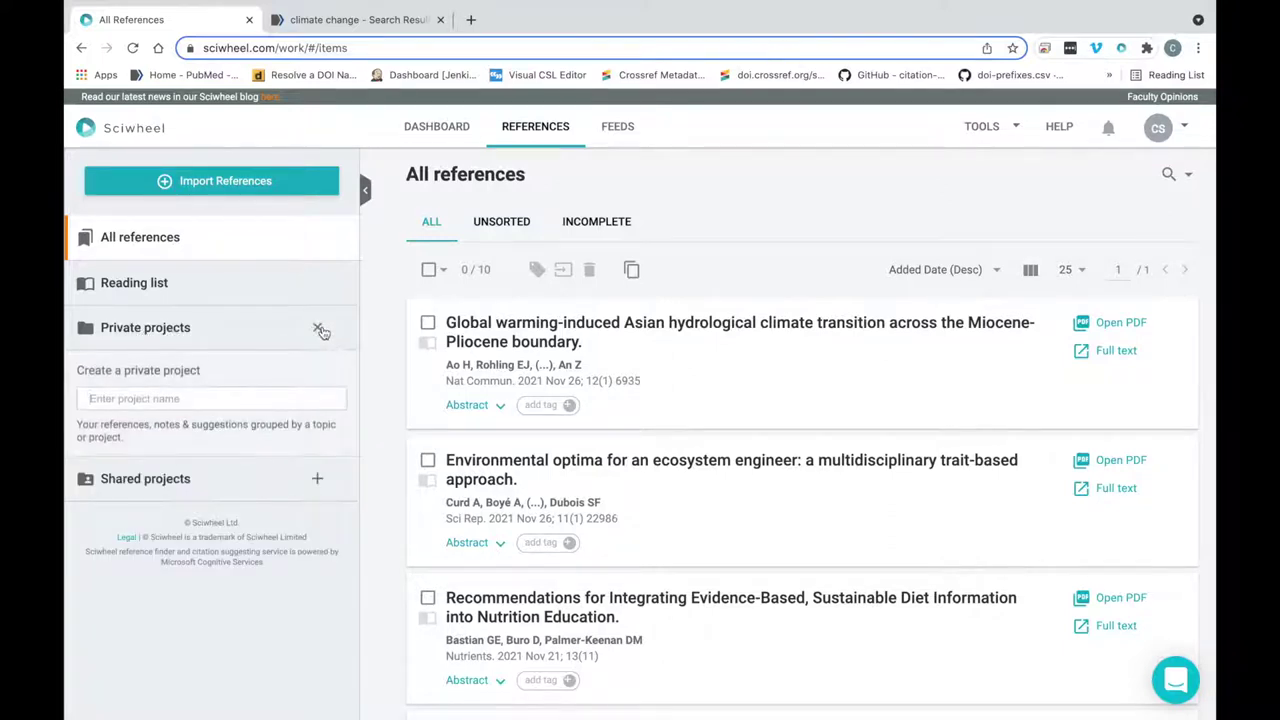
pyautogui.write('Climate Change')
pyautogui.press('Return')
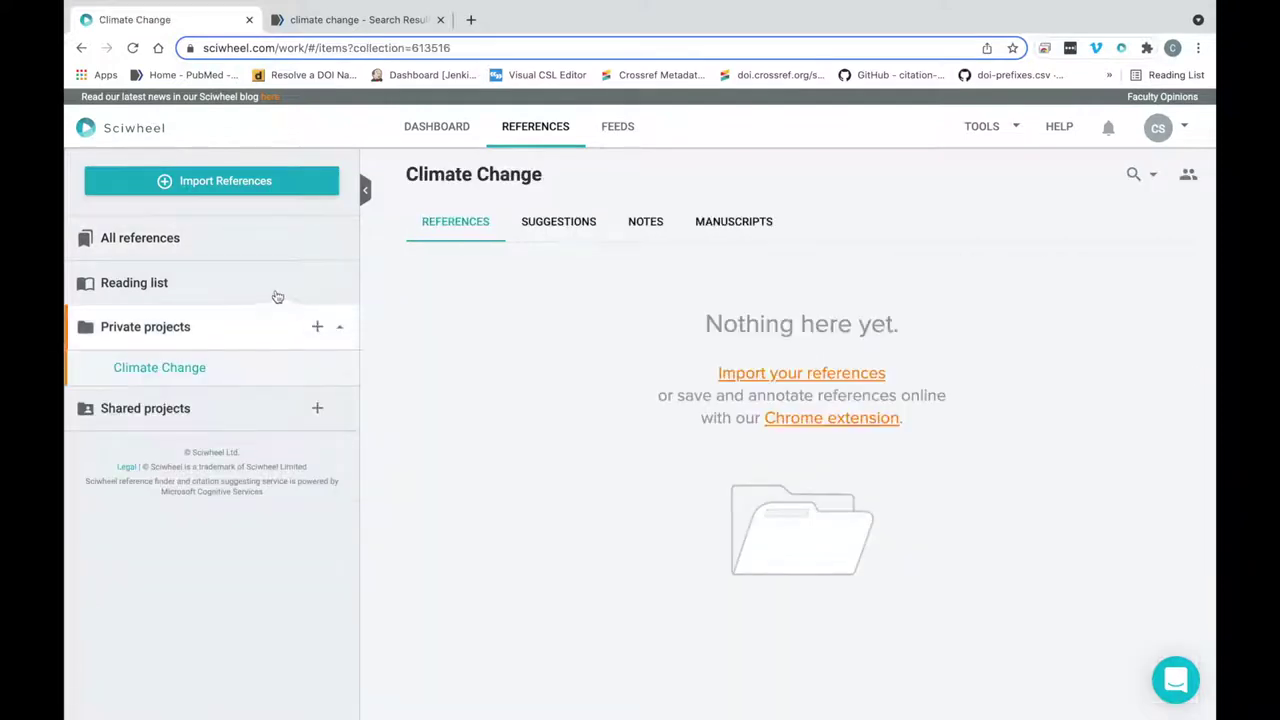
# Step: Select all 10 references, copy them into Climate Change, and open that project
pyautogui.click(190, 247)
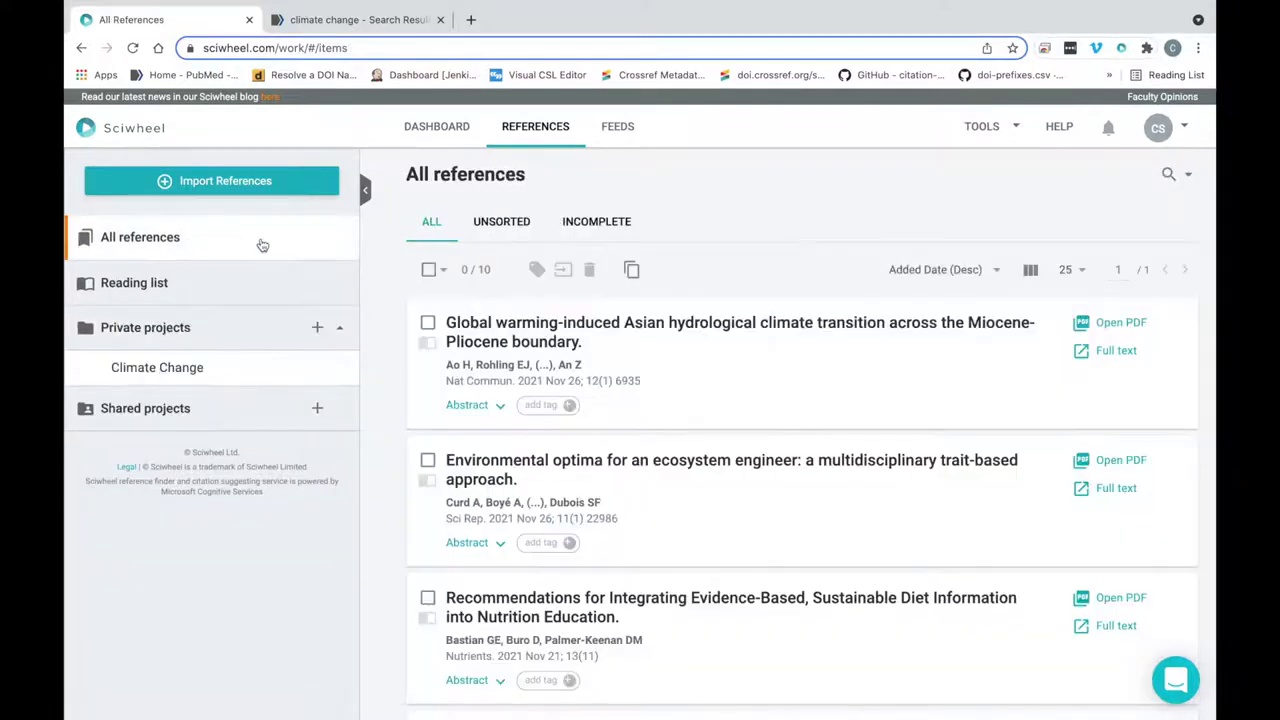
pyautogui.click(446, 273)
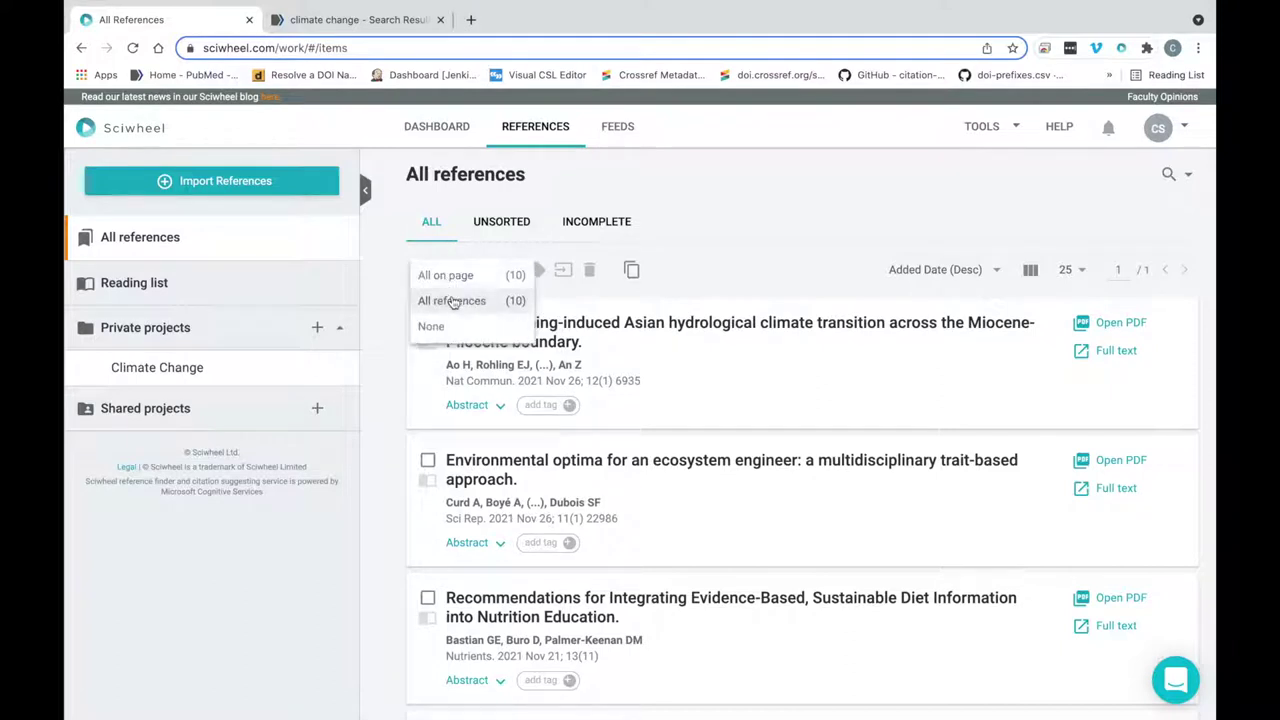
pyautogui.click(453, 301)
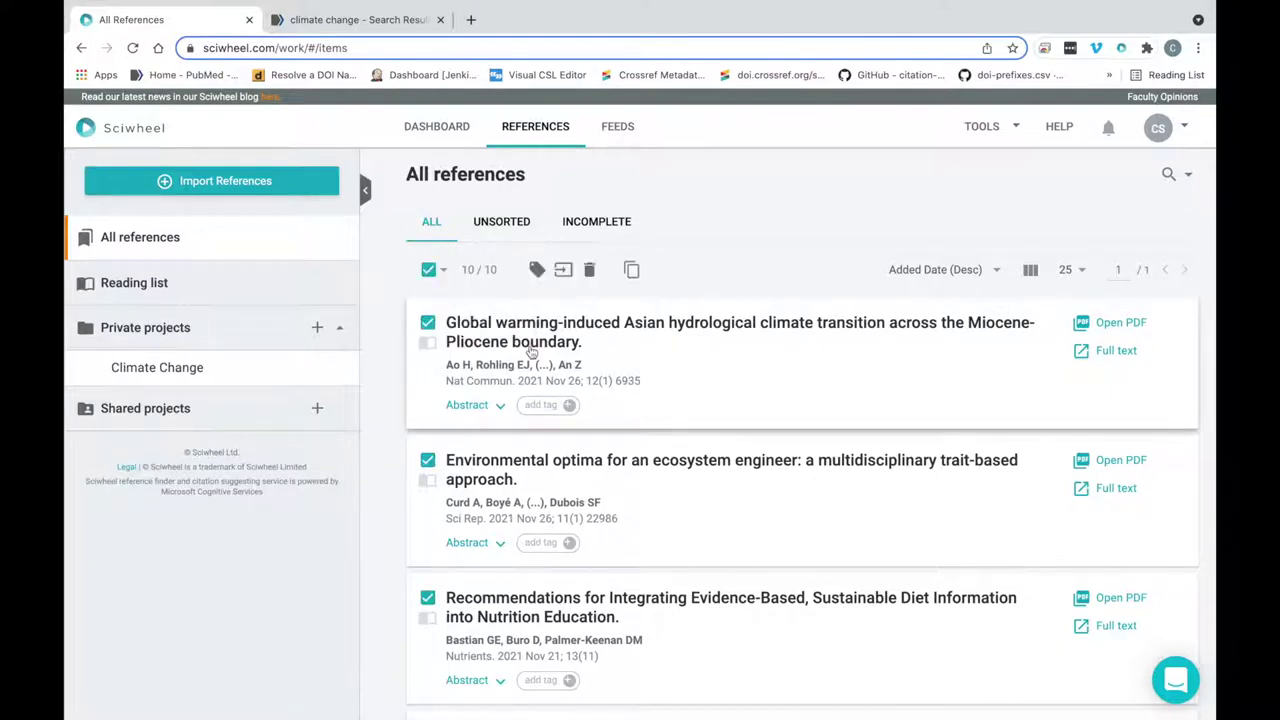
pyautogui.moveTo(530, 350); pyautogui.dragTo(235, 366)
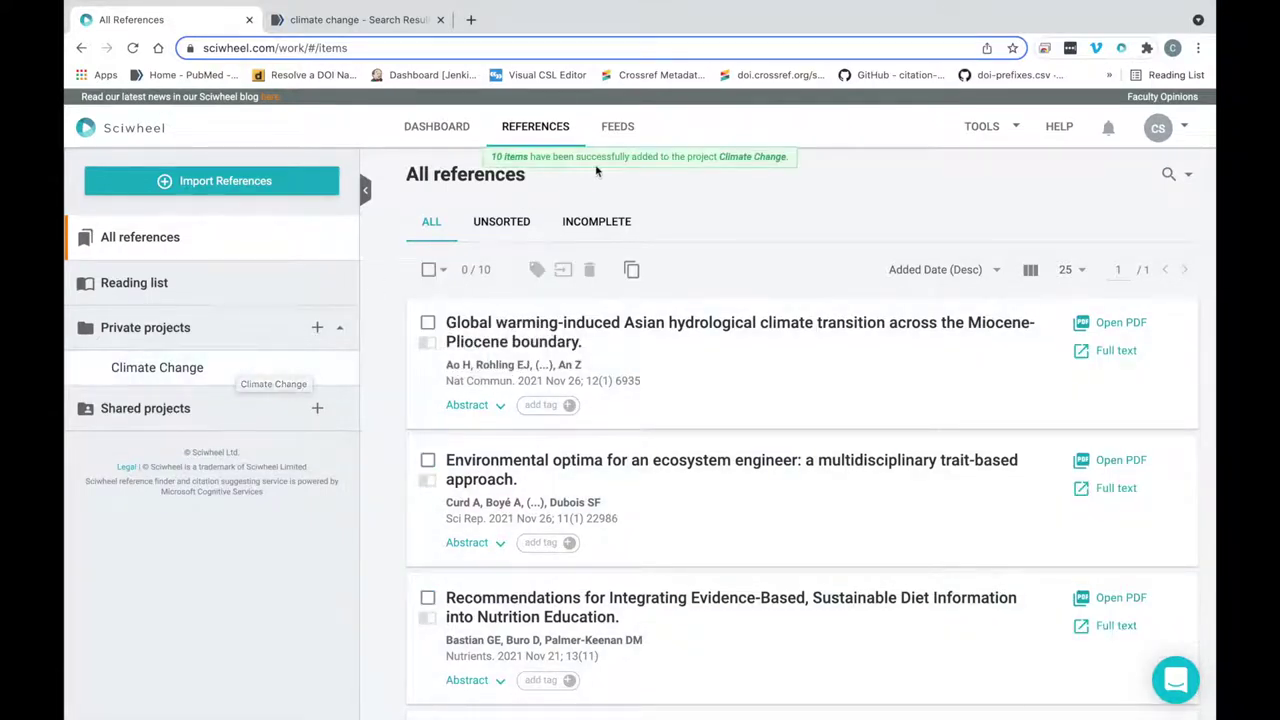
pyautogui.click(210, 383)
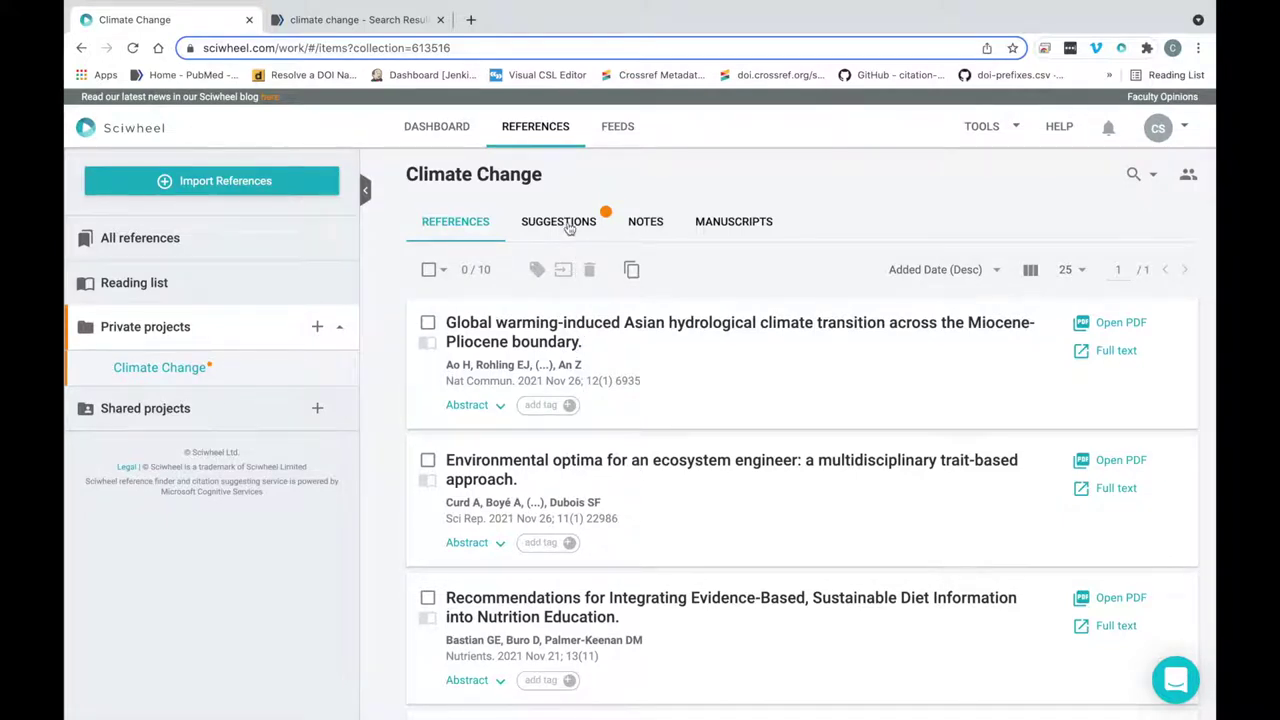
pyautogui.click(568, 228)
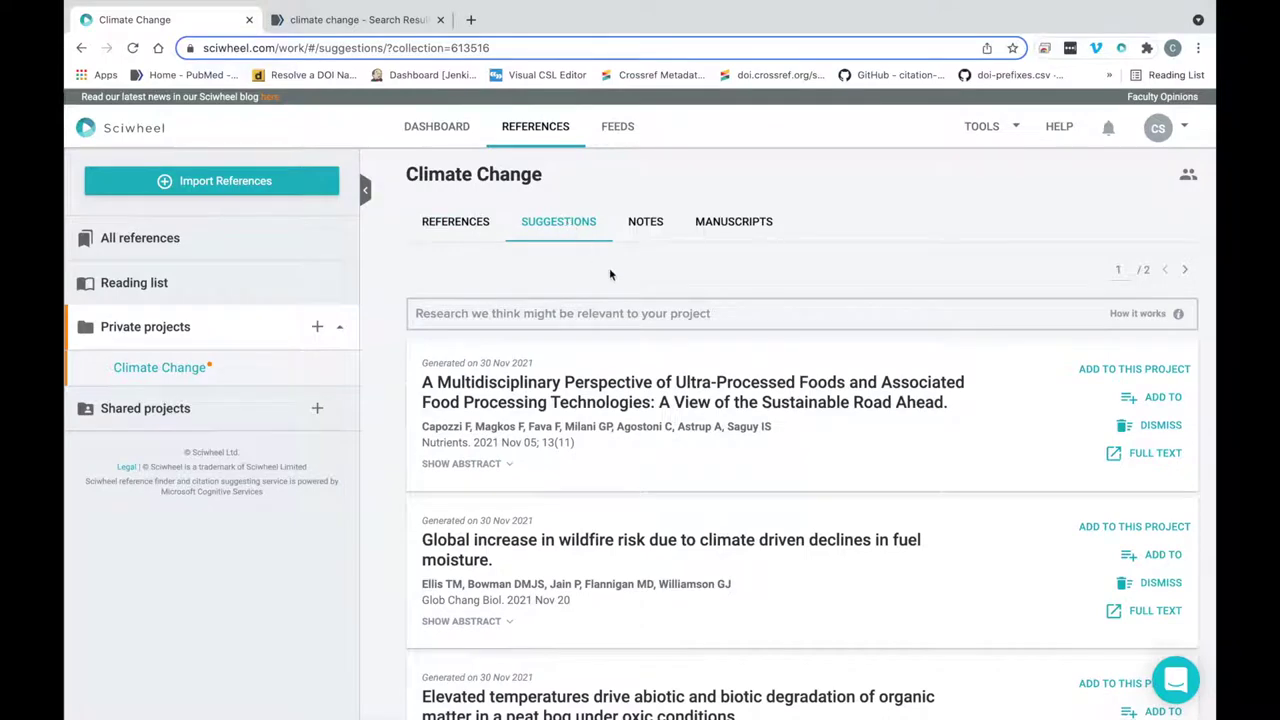
pyautogui.scroll(-3, 683, 458)
pyautogui.scroll(-1, 683, 458)
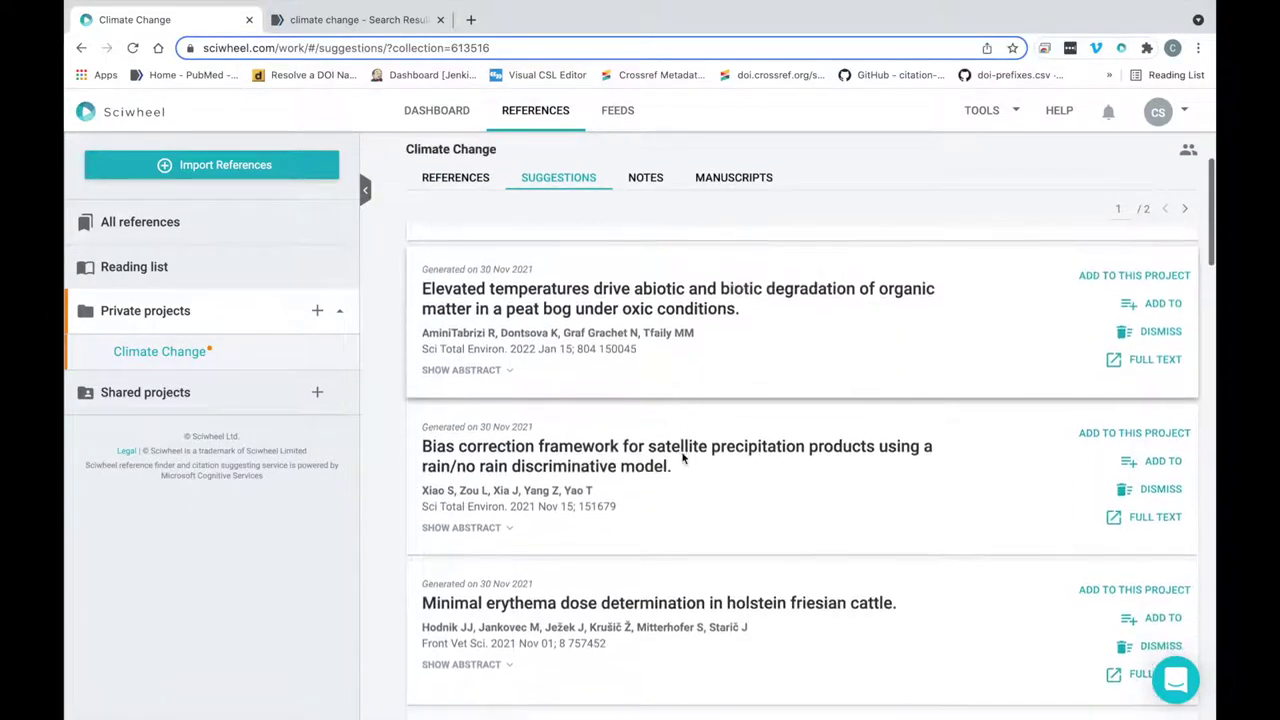
pyautogui.scroll(5, 683, 458)
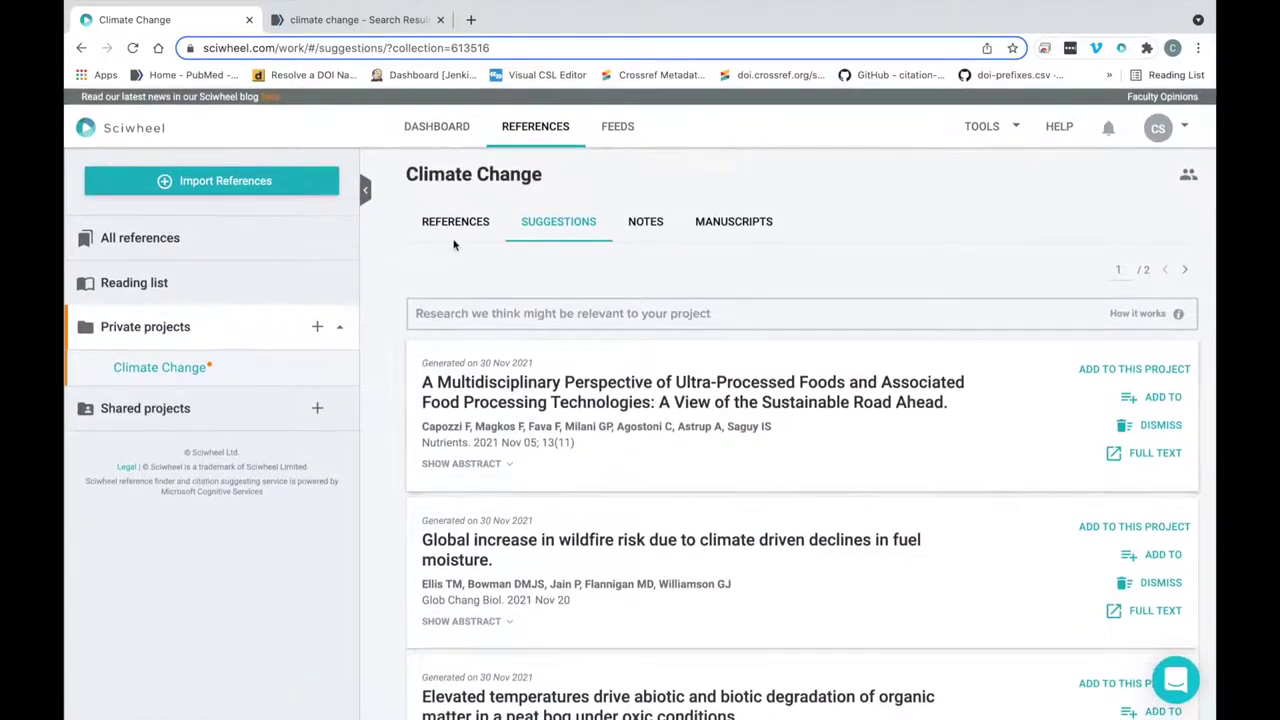
pyautogui.click(445, 225)
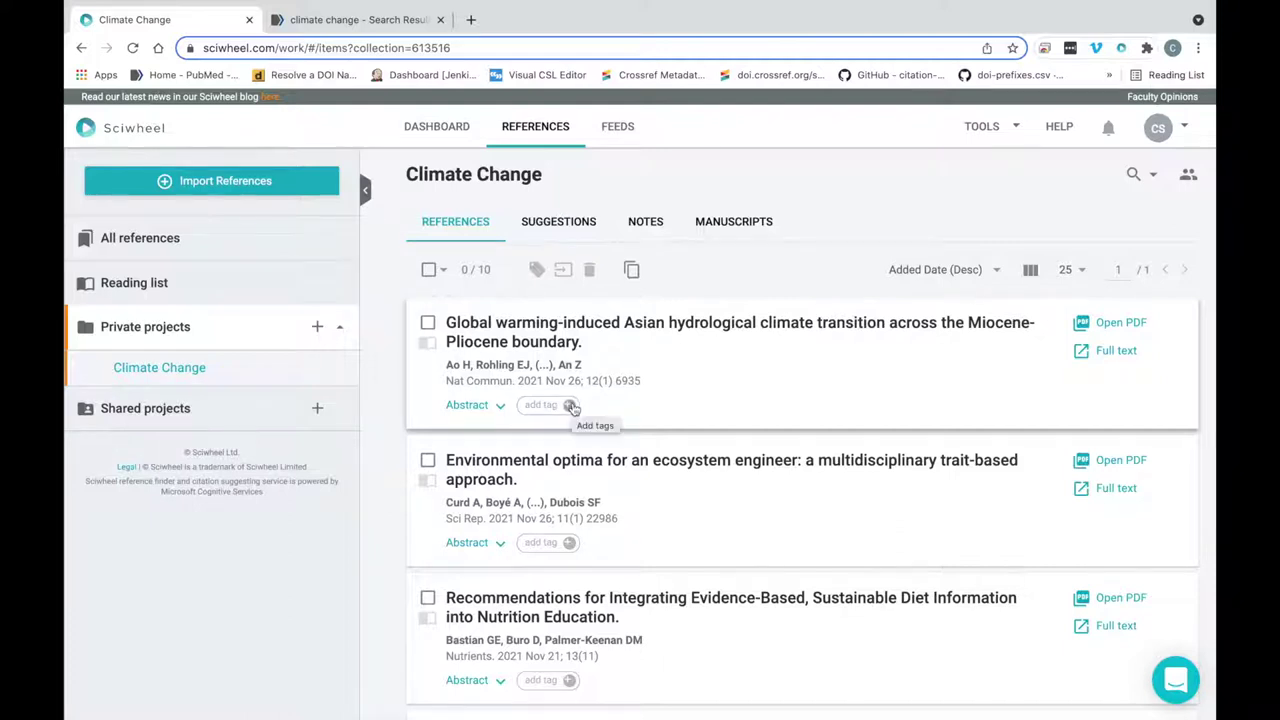
# Step: Tag the first reference with a new purple tag named 'Test'
pyautogui.click(570, 406)
pyautogui.write('Test')
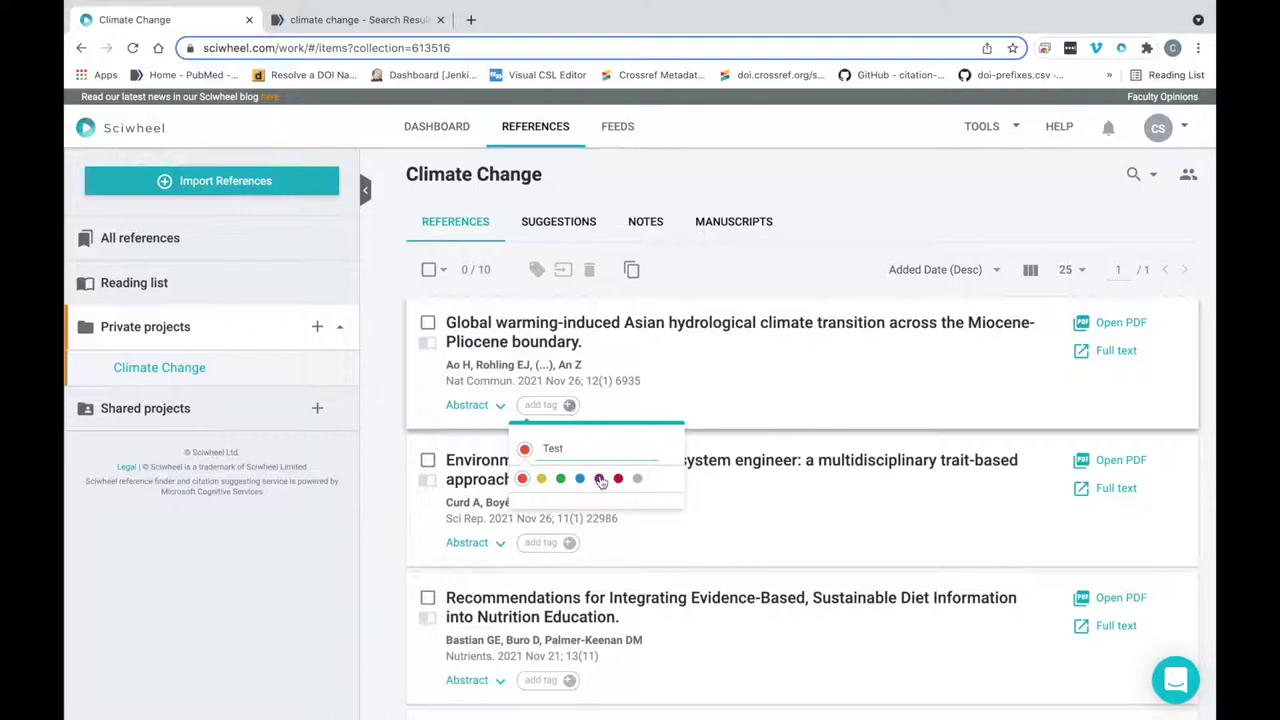
pyautogui.click(599, 478)
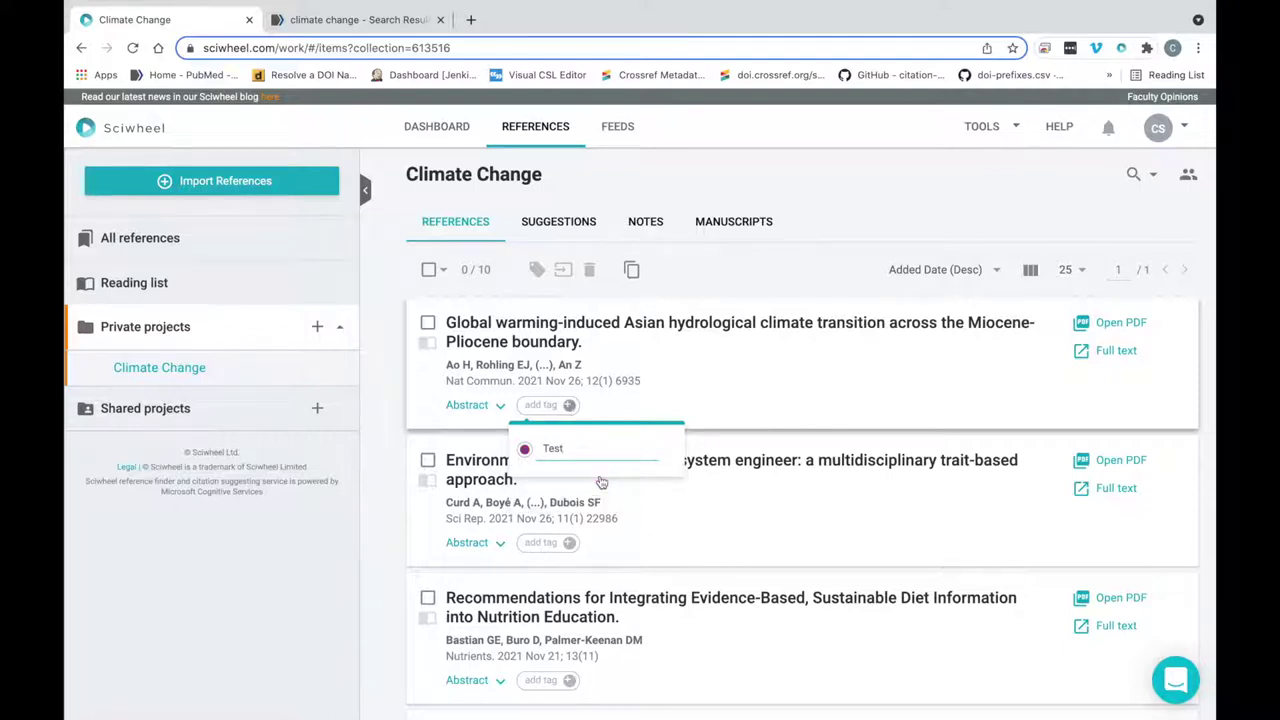
pyautogui.write('est')
pyautogui.press('Return')
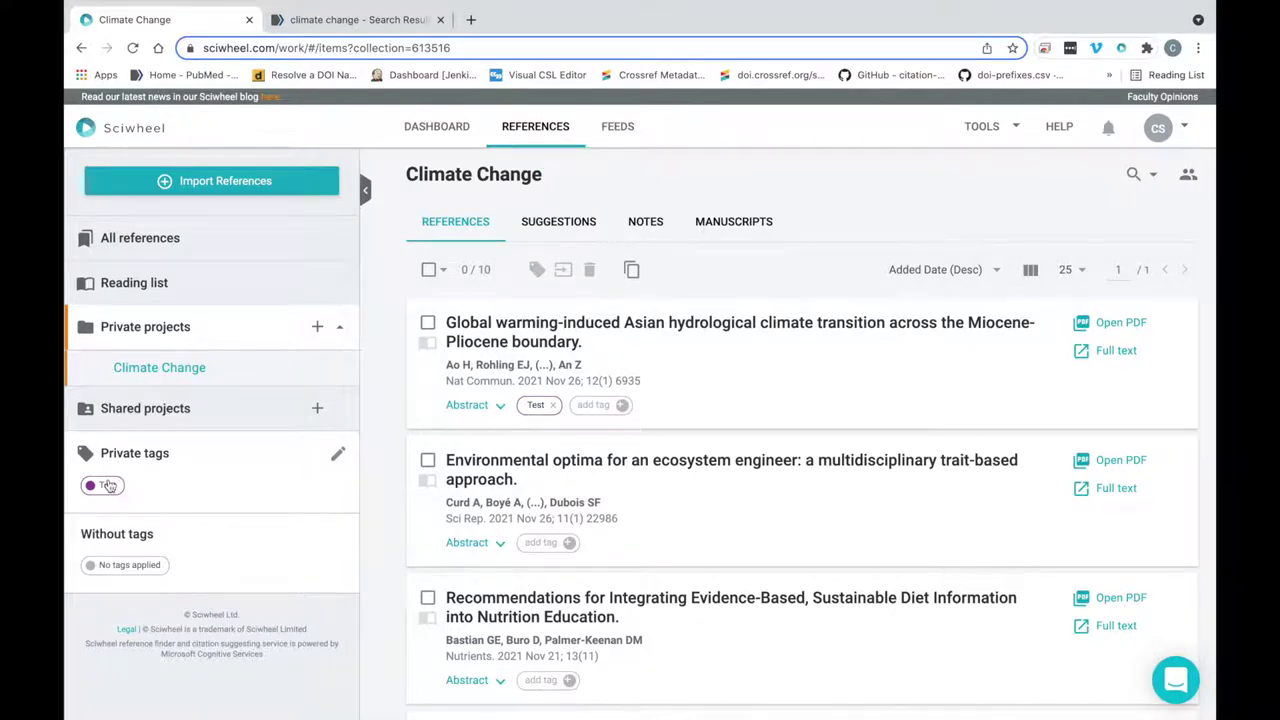
# Step: Apply the Test tag to the next two references, then filter by Test and clear the filter
pyautogui.moveTo(107, 486); pyautogui.dragTo(486, 542)
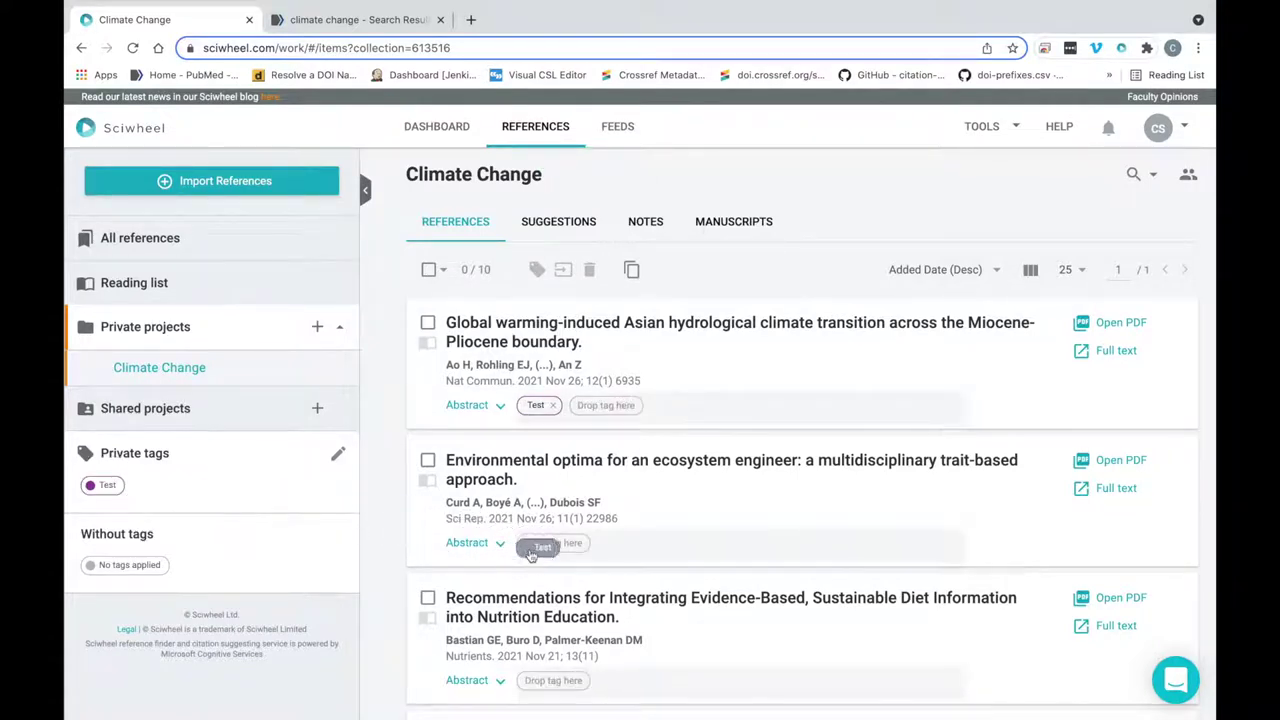
pyautogui.moveTo(112, 488); pyautogui.dragTo(566, 688)
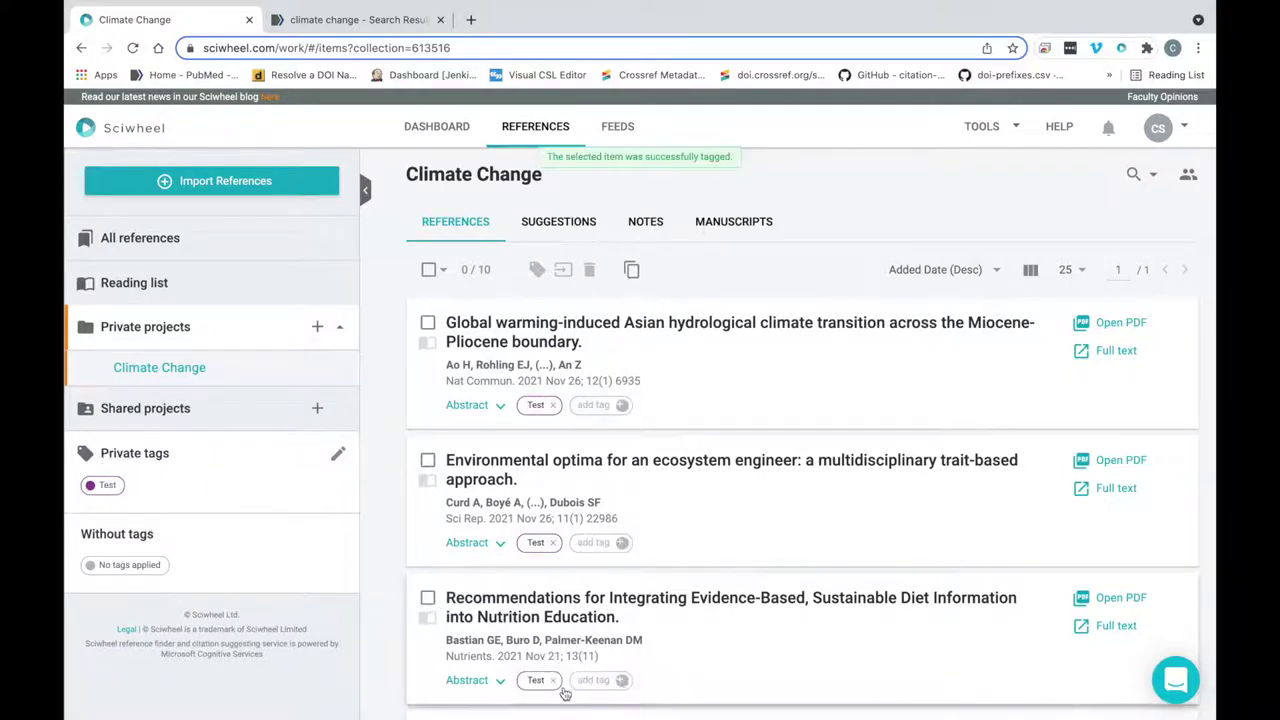
pyautogui.click(108, 486)
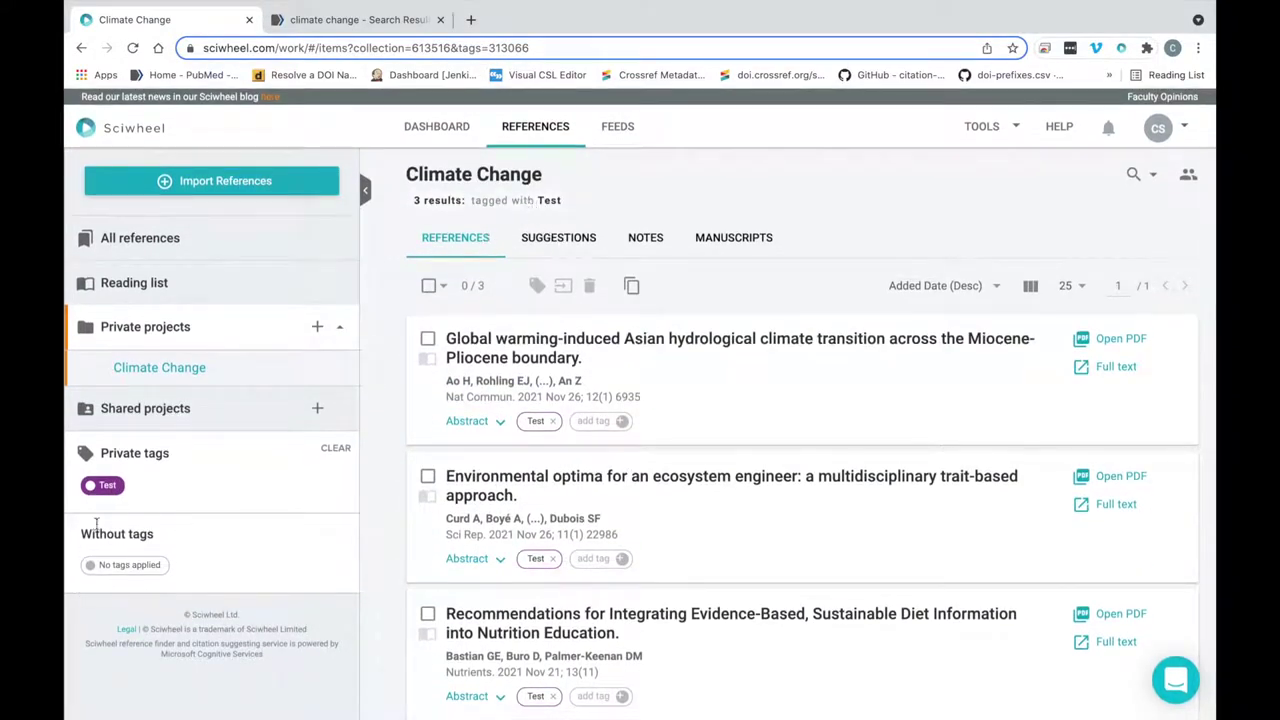
pyautogui.click(108, 486)
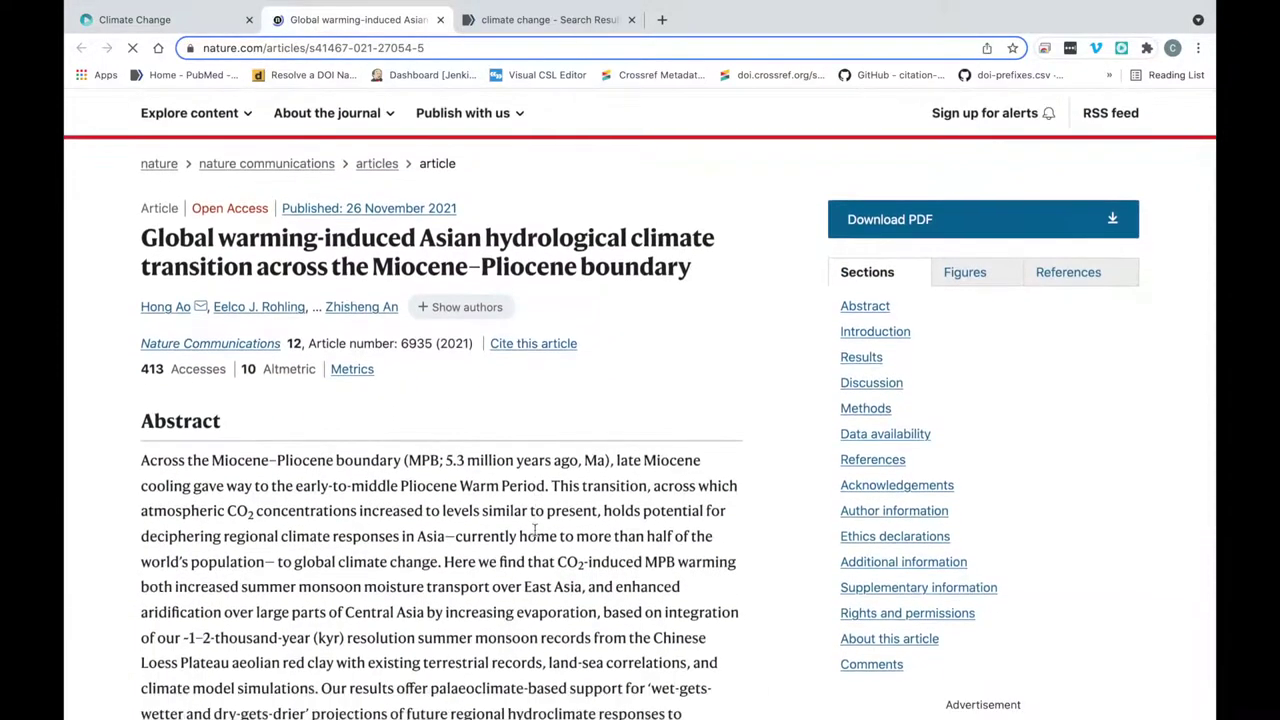
# Step: Highlight the abstract's opening passage in green with the note 'Interesting!'
pyautogui.moveTo(142, 361); pyautogui.dragTo(442, 493)
pyautogui.click(442, 493)
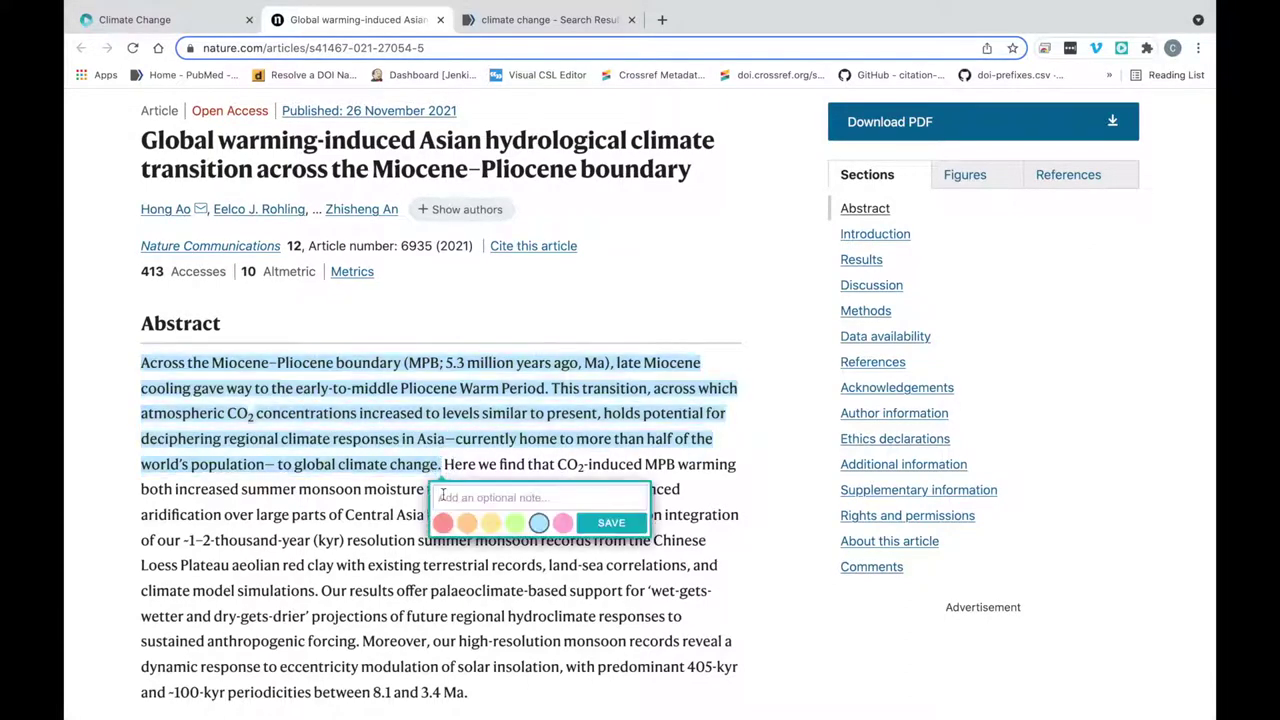
pyautogui.write('Interesting!')
pyautogui.click(514, 522)
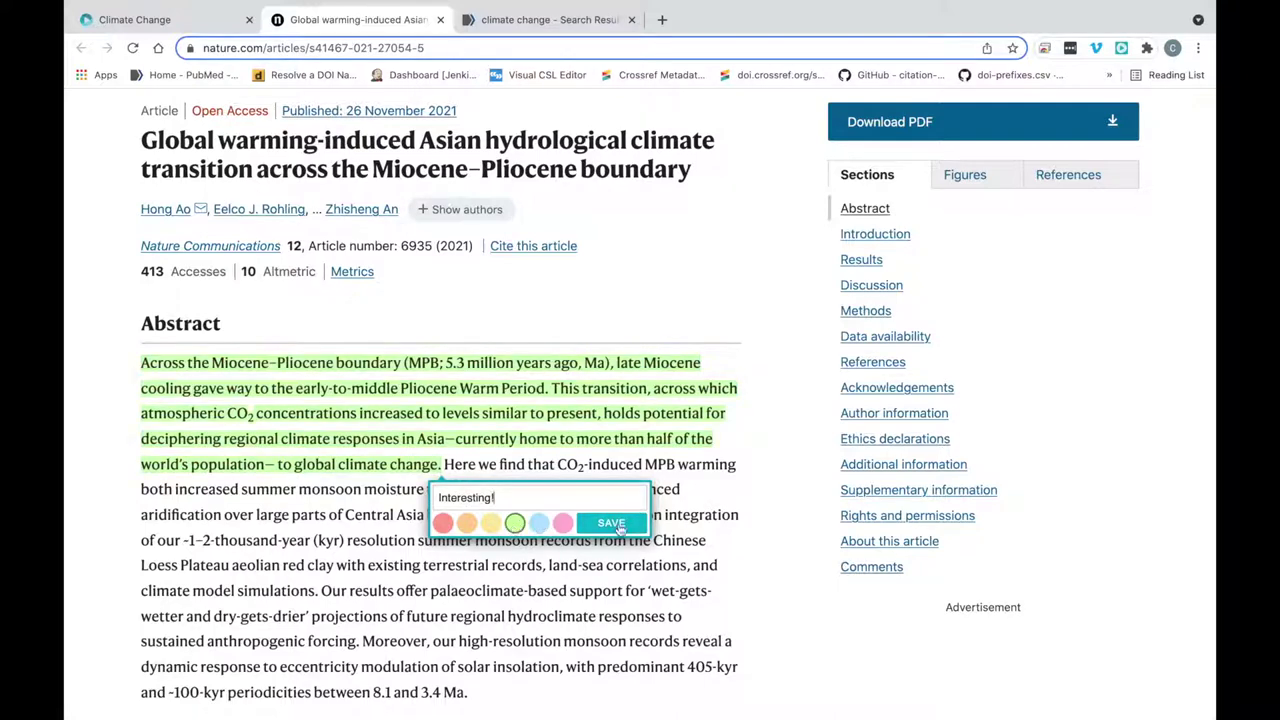
pyautogui.click(620, 527)
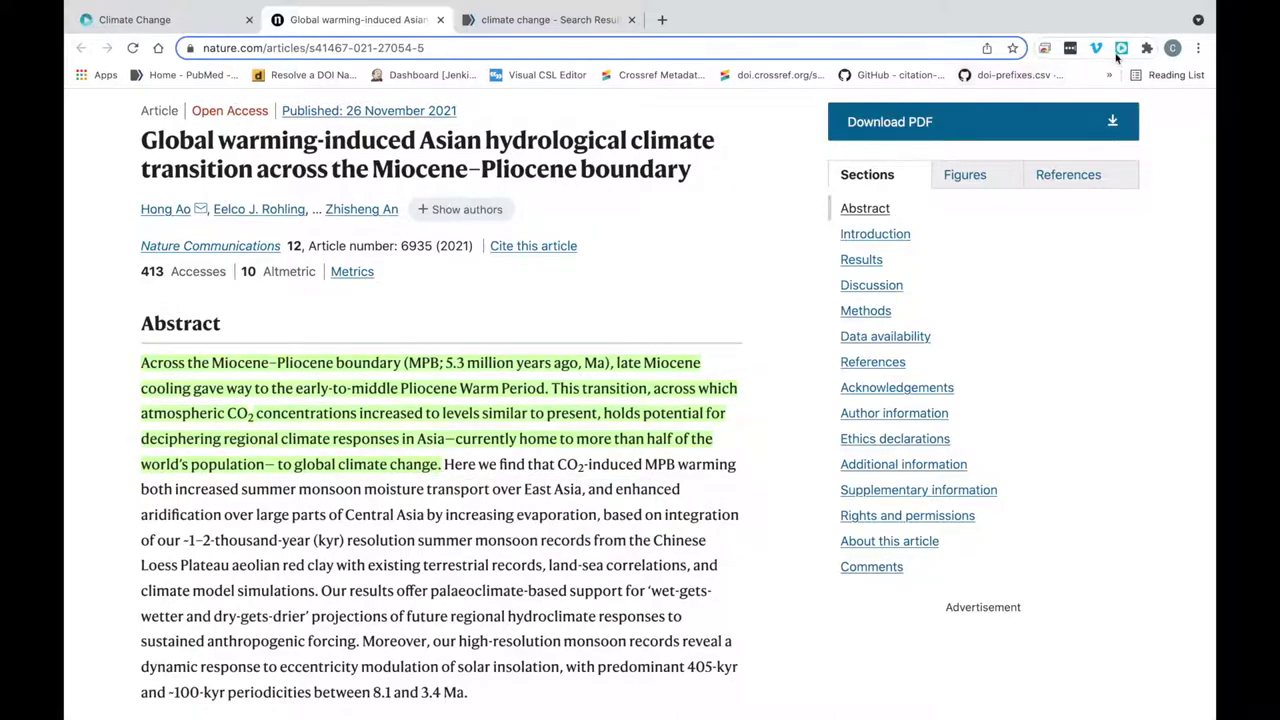
# Step: Check the article's saved note in the Sciwheel extension, then go back to the Climate Change references
pyautogui.click(1122, 49)
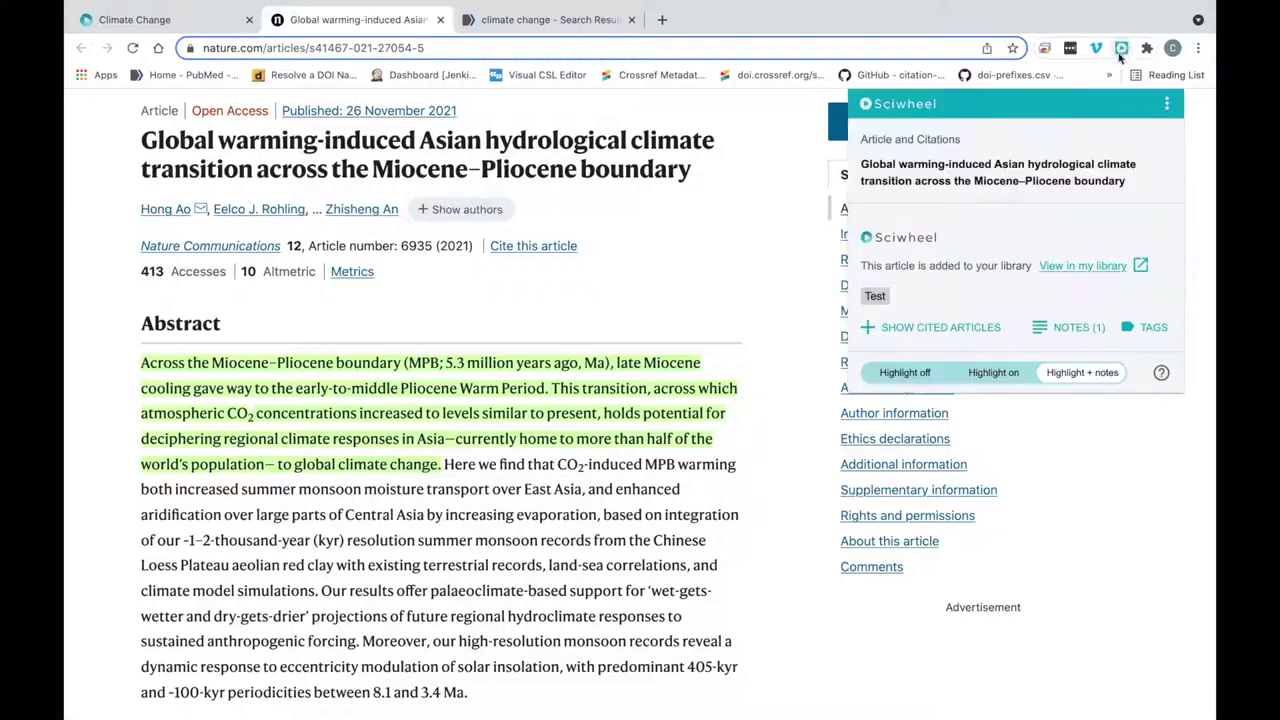
pyautogui.click(1062, 330)
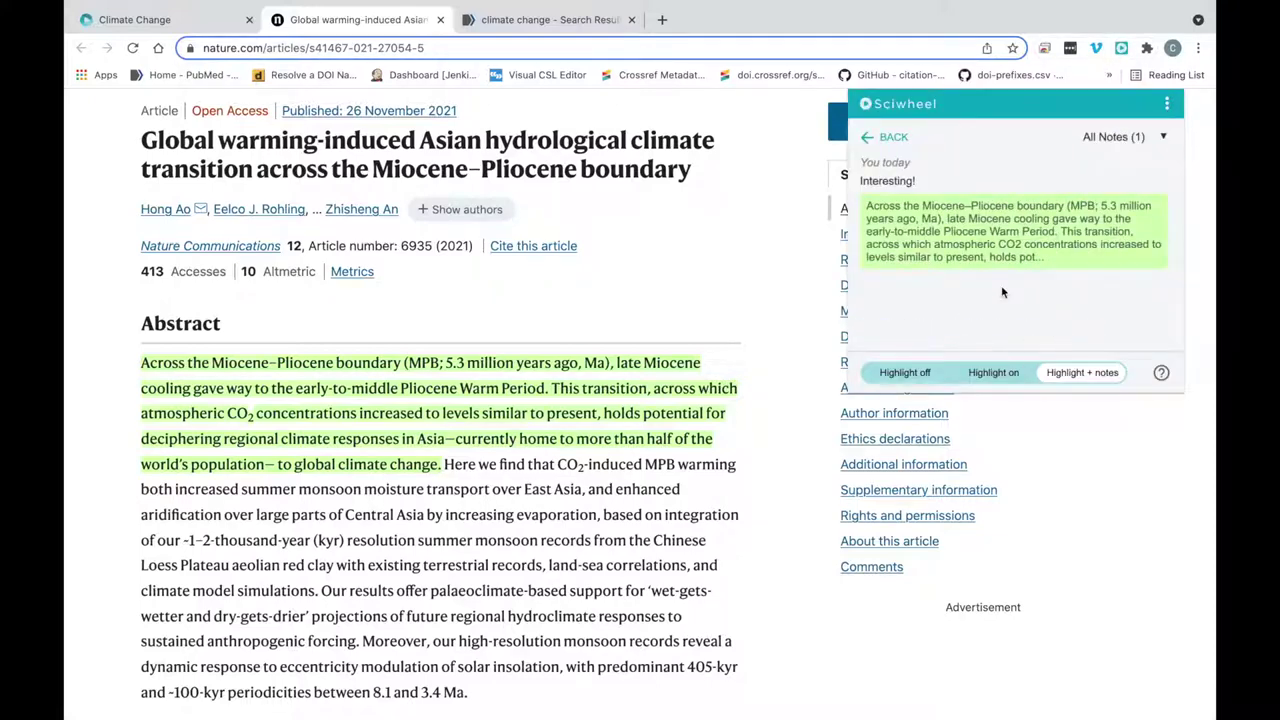
pyautogui.click(957, 253)
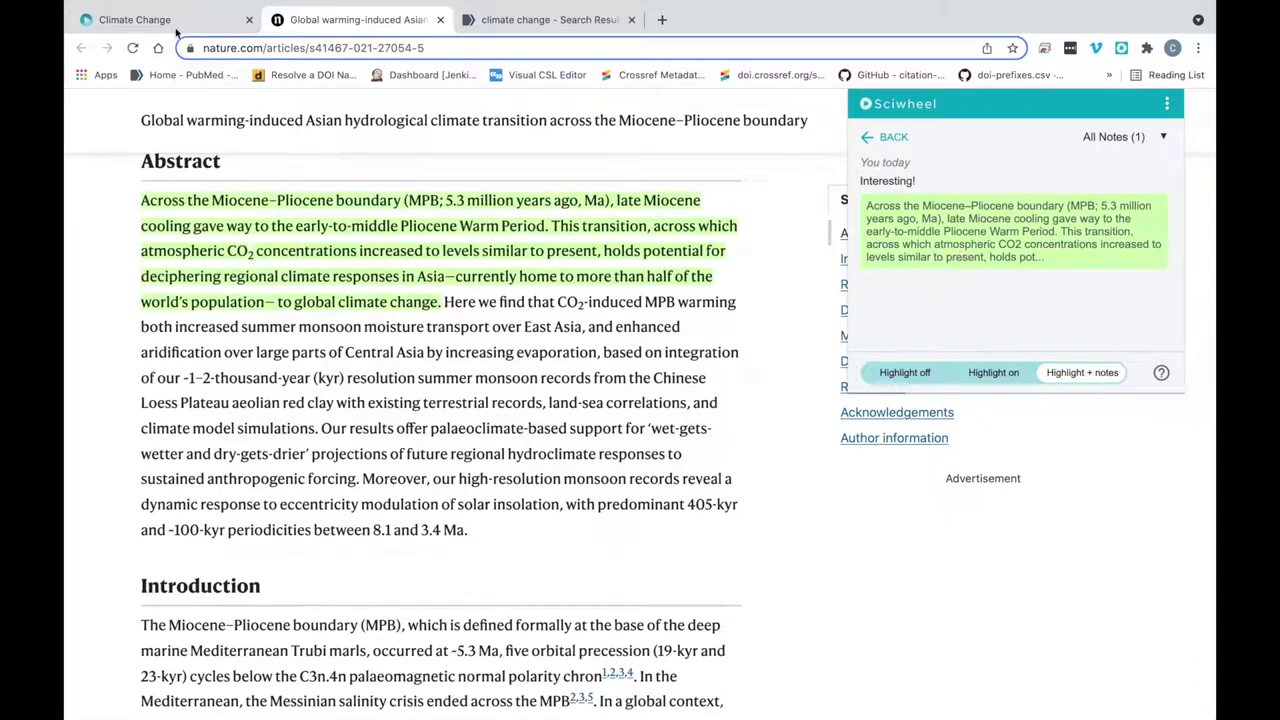
pyautogui.click(175, 23)
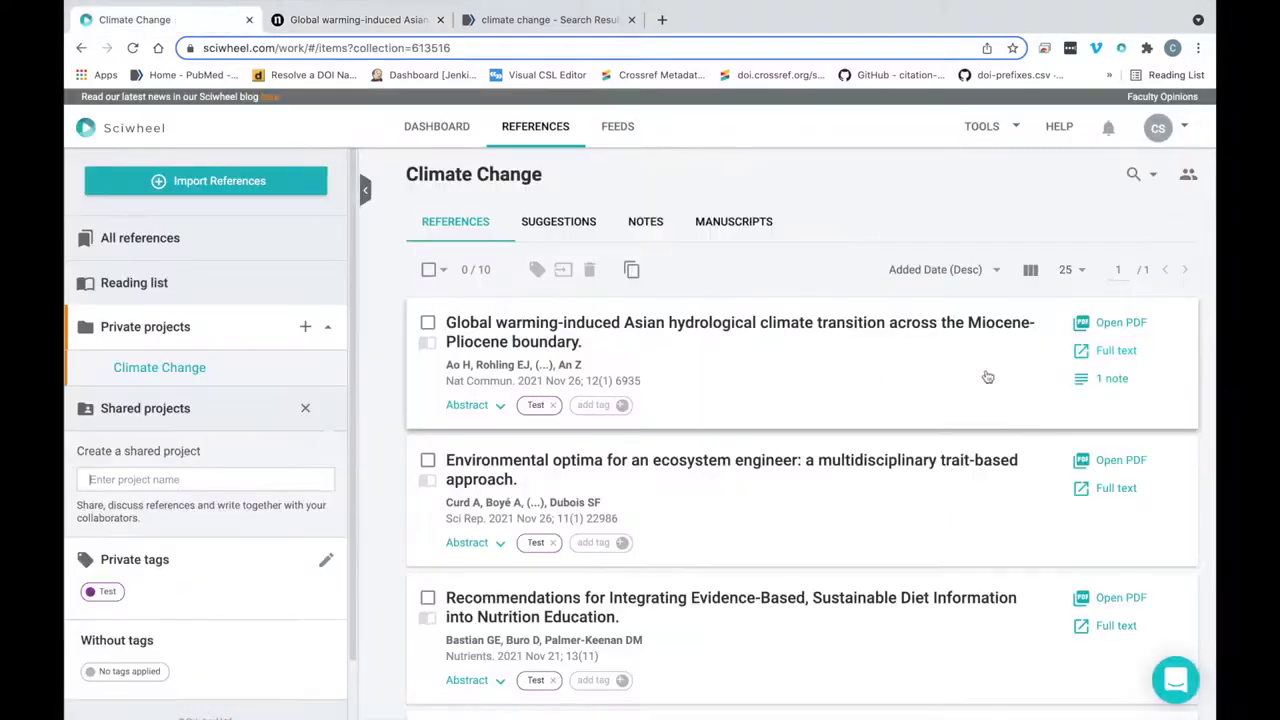
pyautogui.click(1133, 174)
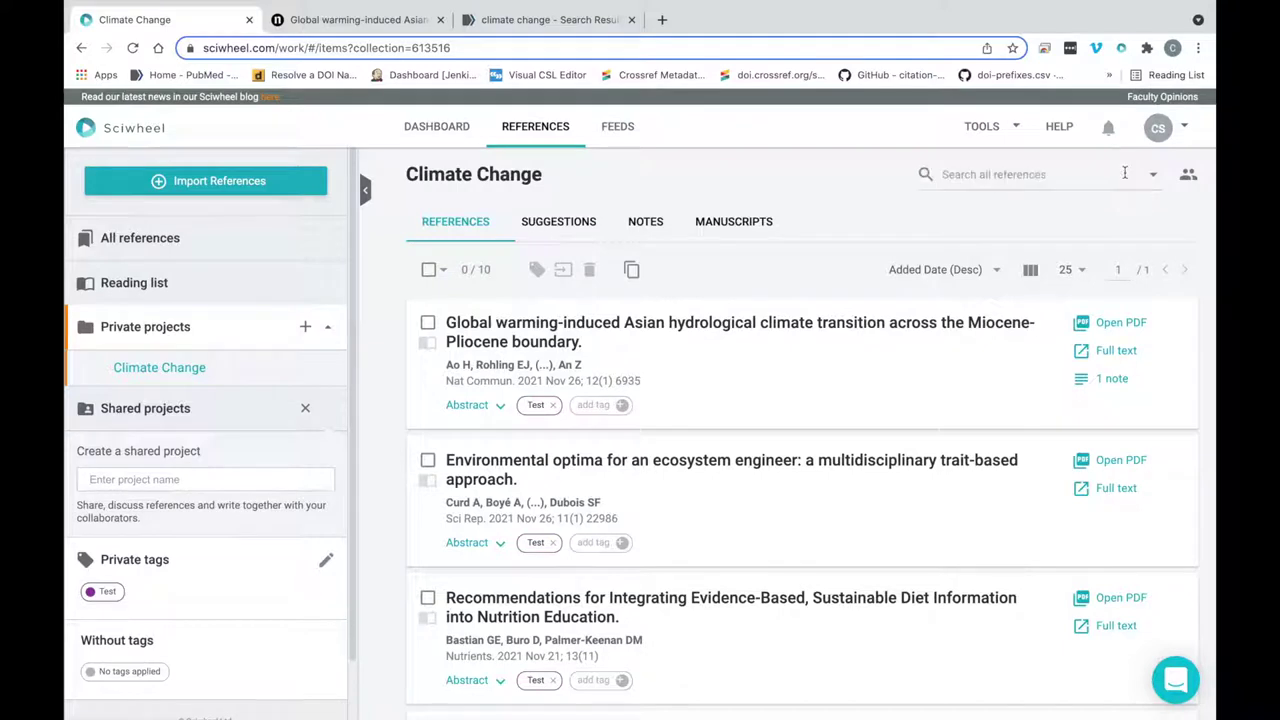
pyautogui.write('interesting')
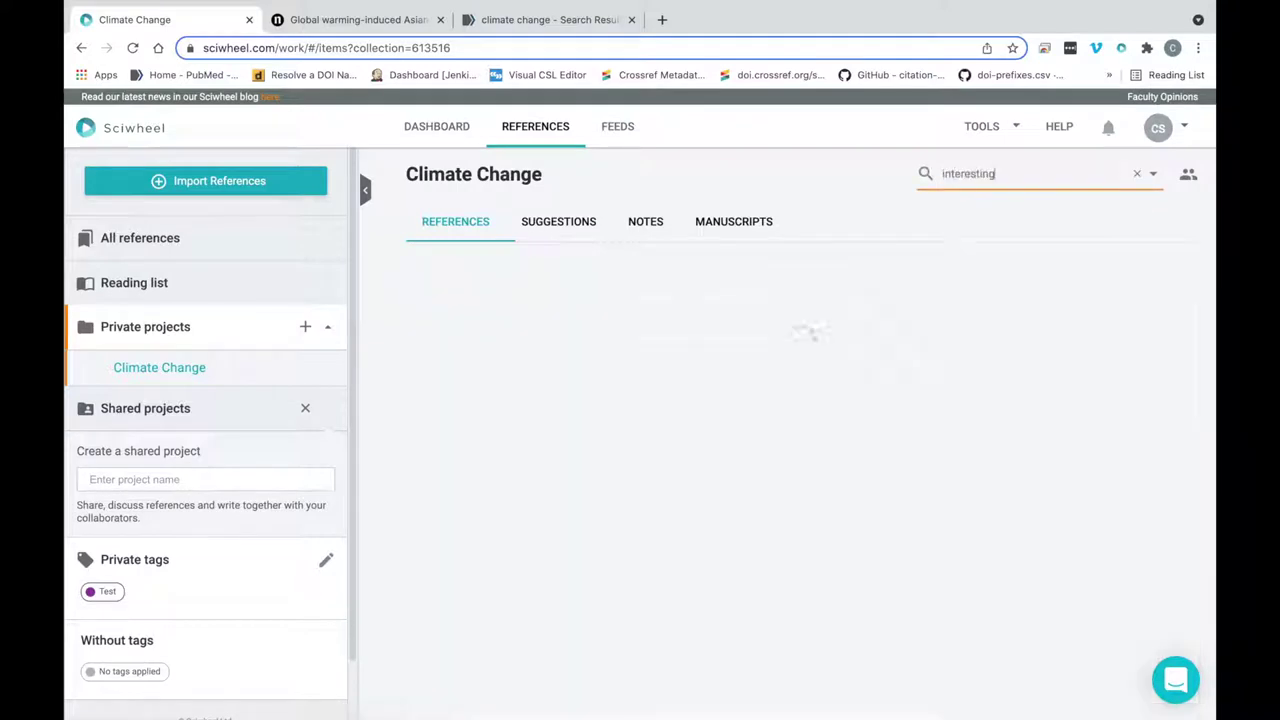
pyautogui.click(648, 239)
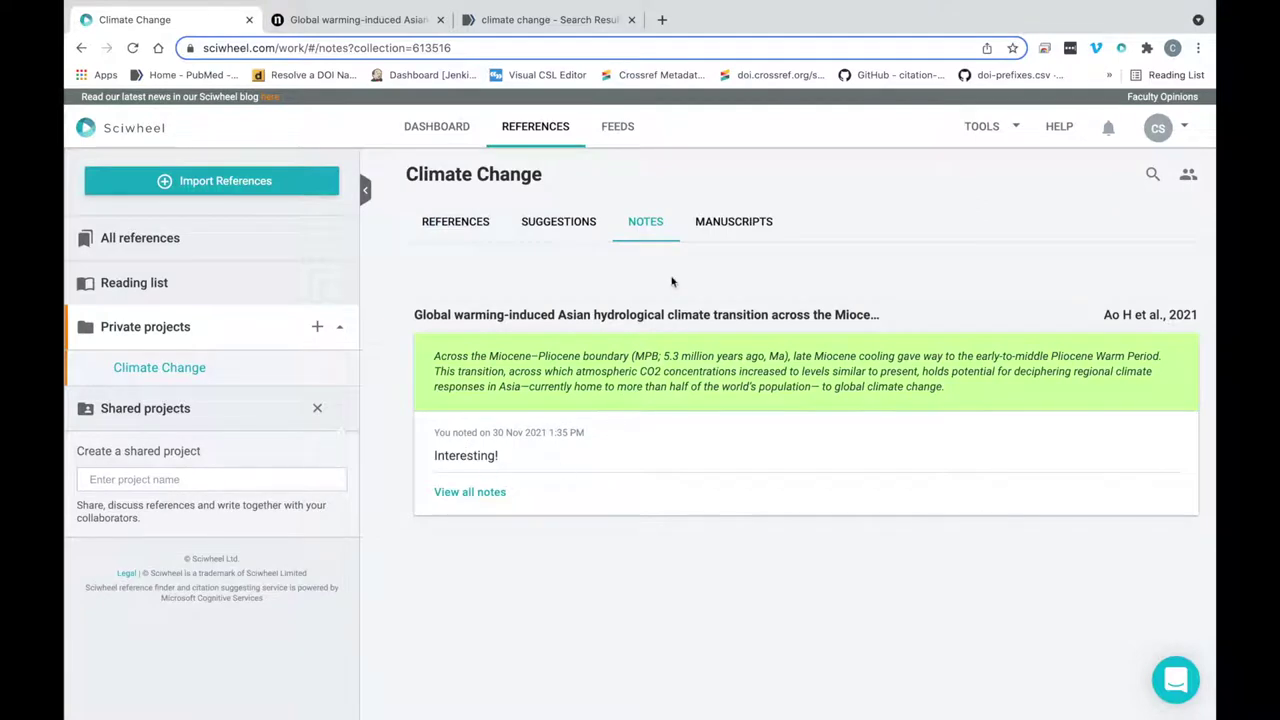
pyautogui.click(472, 224)
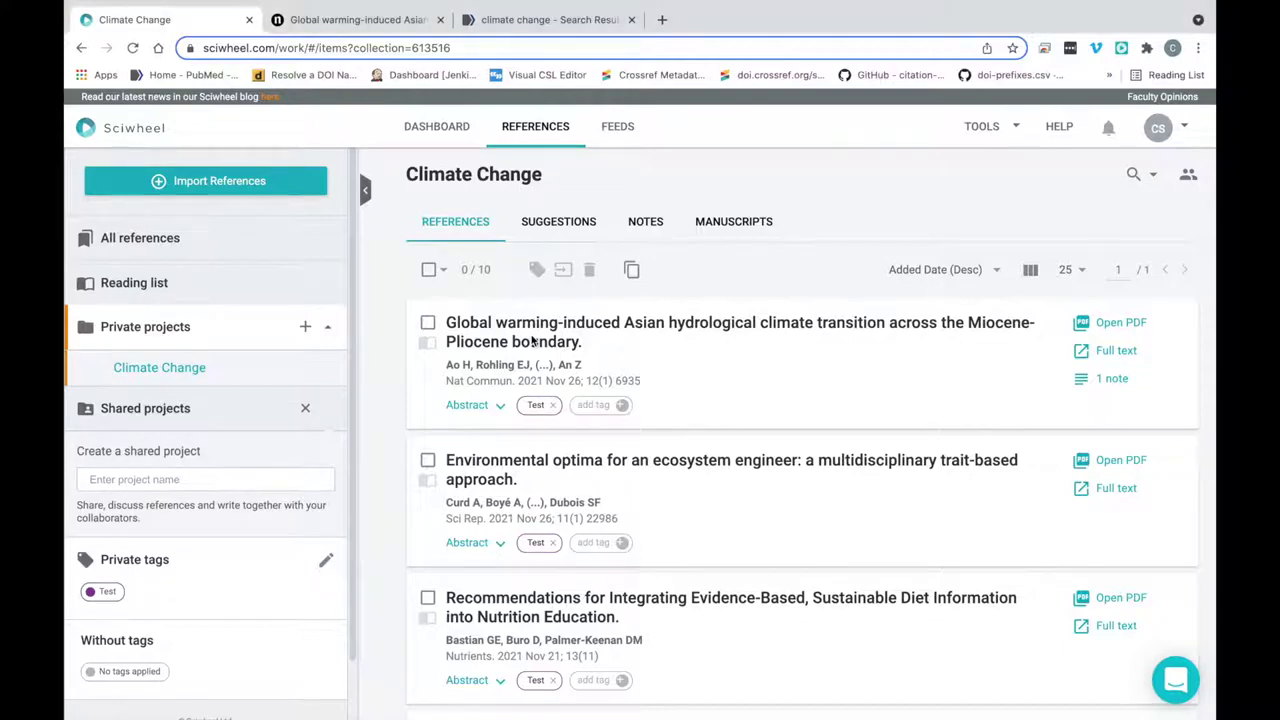
# Step: Open the Global warming-induced Asian hydrological climate reference and view its abstract
pyautogui.click(533, 341)
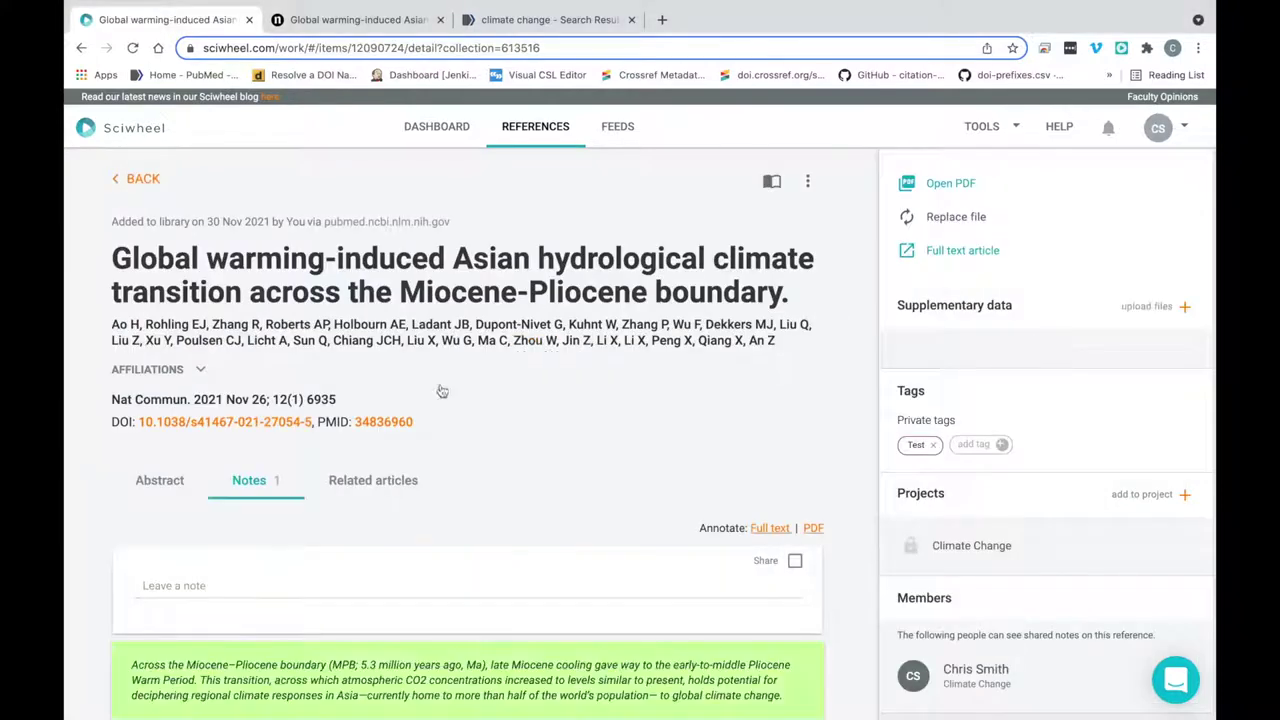
pyautogui.click(145, 478)
pyautogui.scroll(-1, 148, 480)
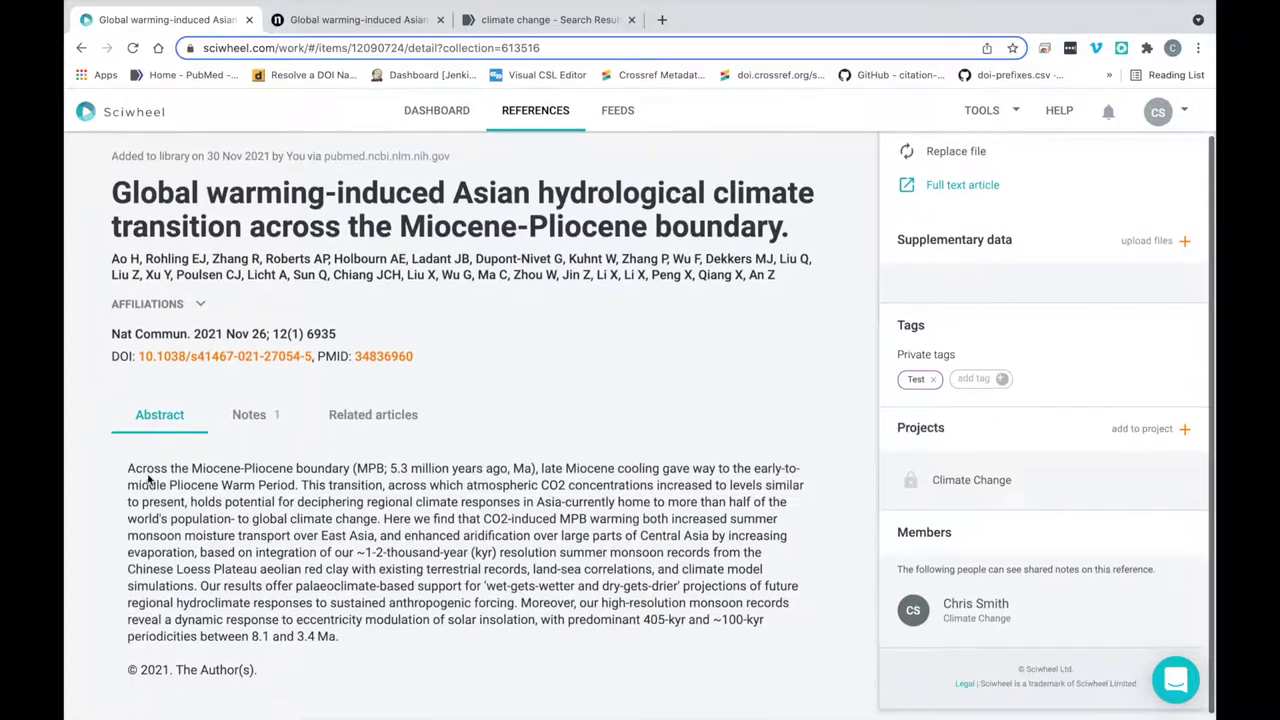
# Step: View the reference's notes, then its 10 related articles, and check its three-dot actions menu
pyautogui.click(256, 418)
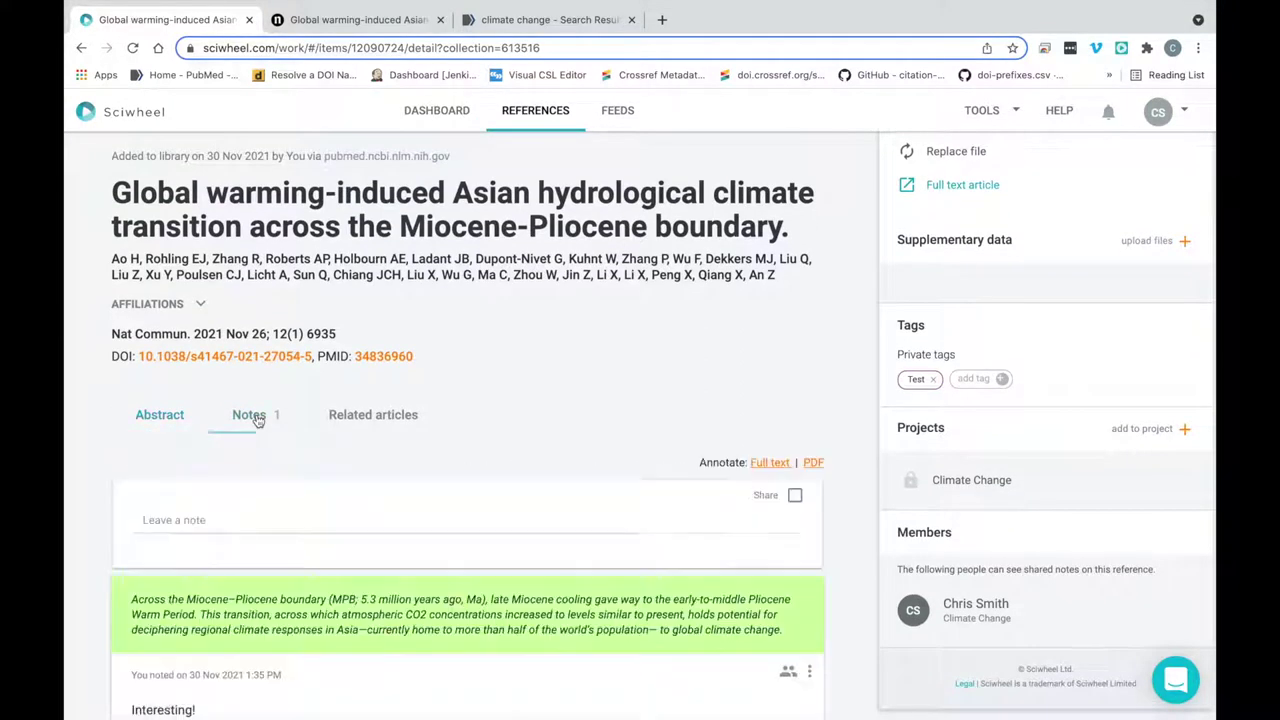
pyautogui.scroll(-1, 248, 563)
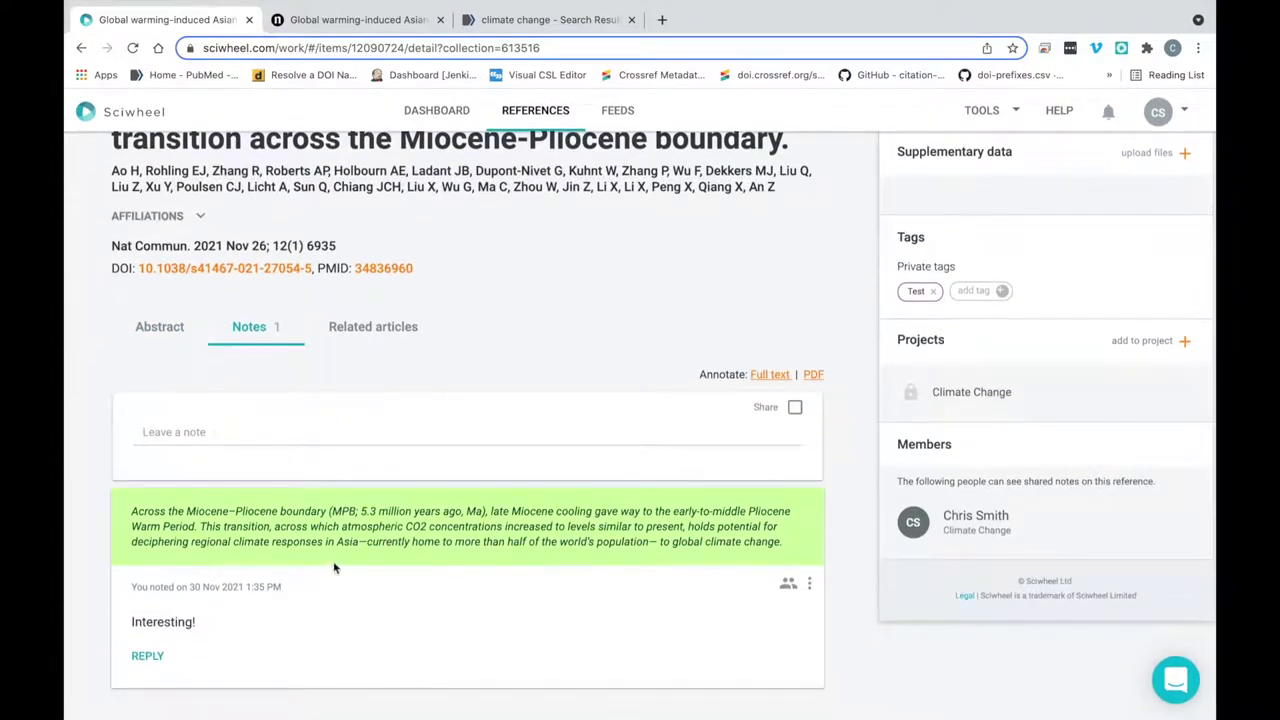
pyautogui.click(378, 333)
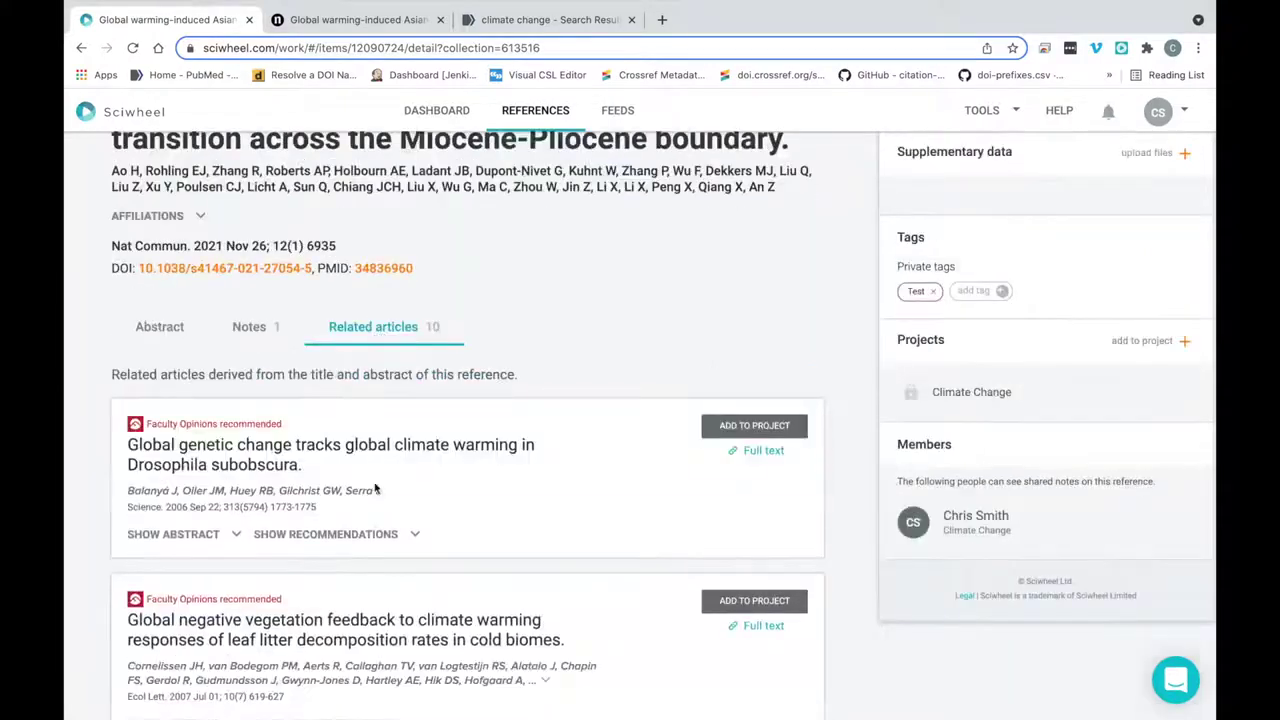
pyautogui.scroll(-10, 371, 489)
pyautogui.scroll(10, 371, 518)
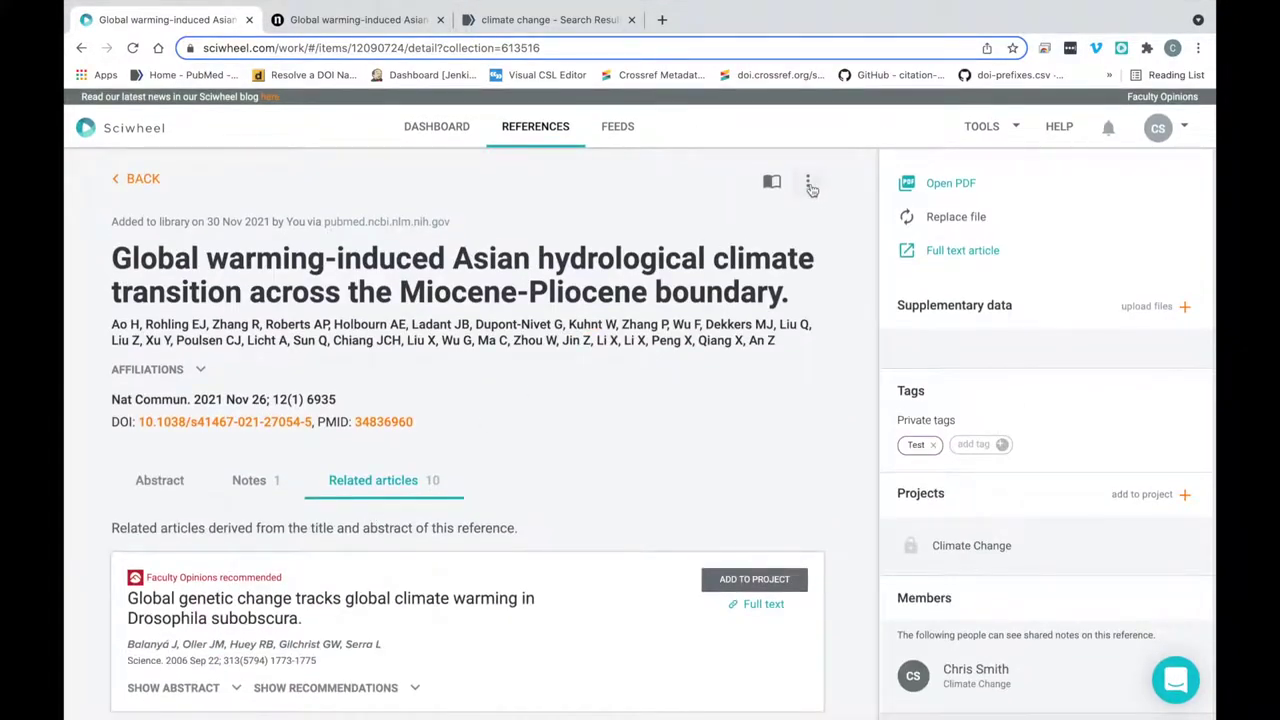
pyautogui.click(809, 184)
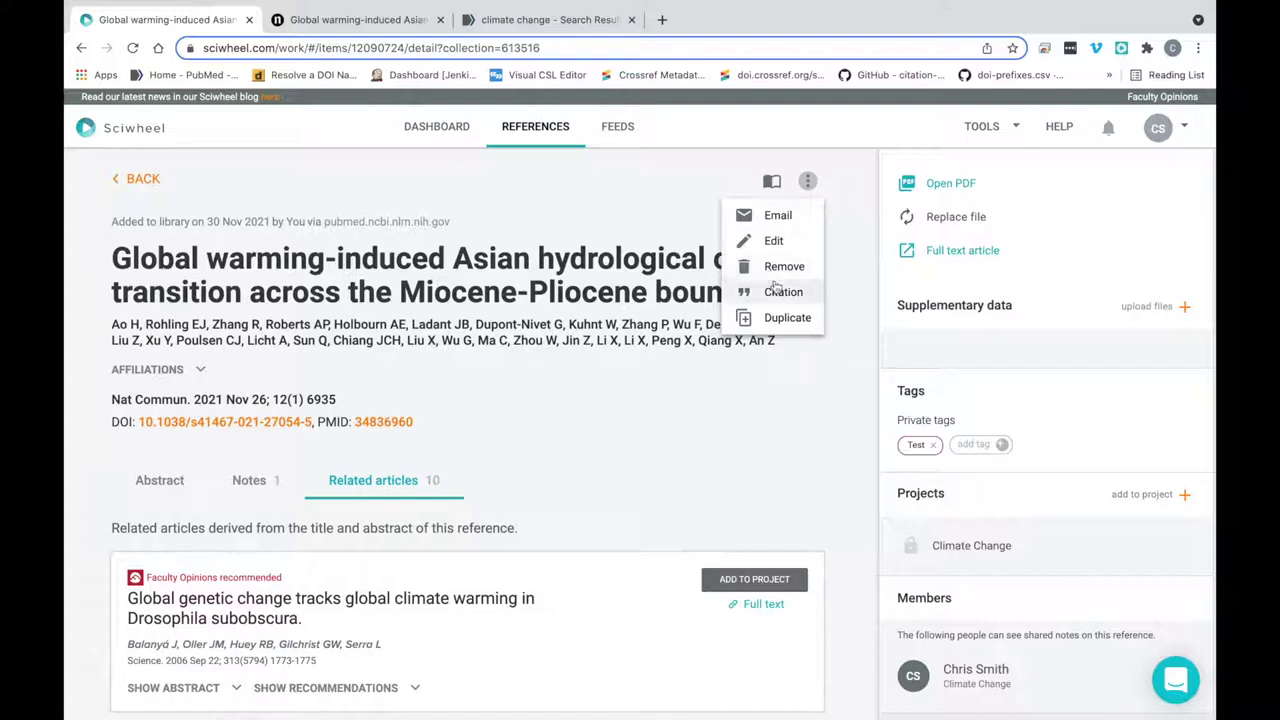
pyautogui.click(806, 181)
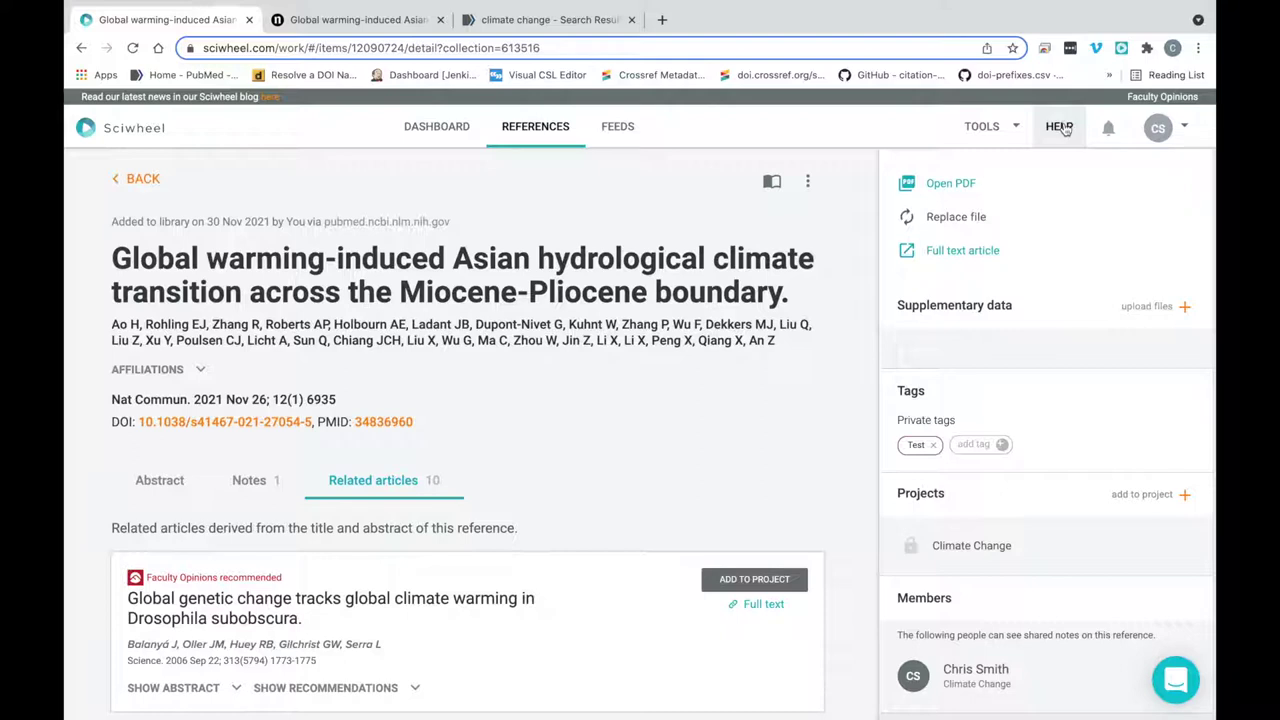
# Step: Send the message 'Help!' to Sciwheel support through the chat
pyautogui.click(1176, 679)
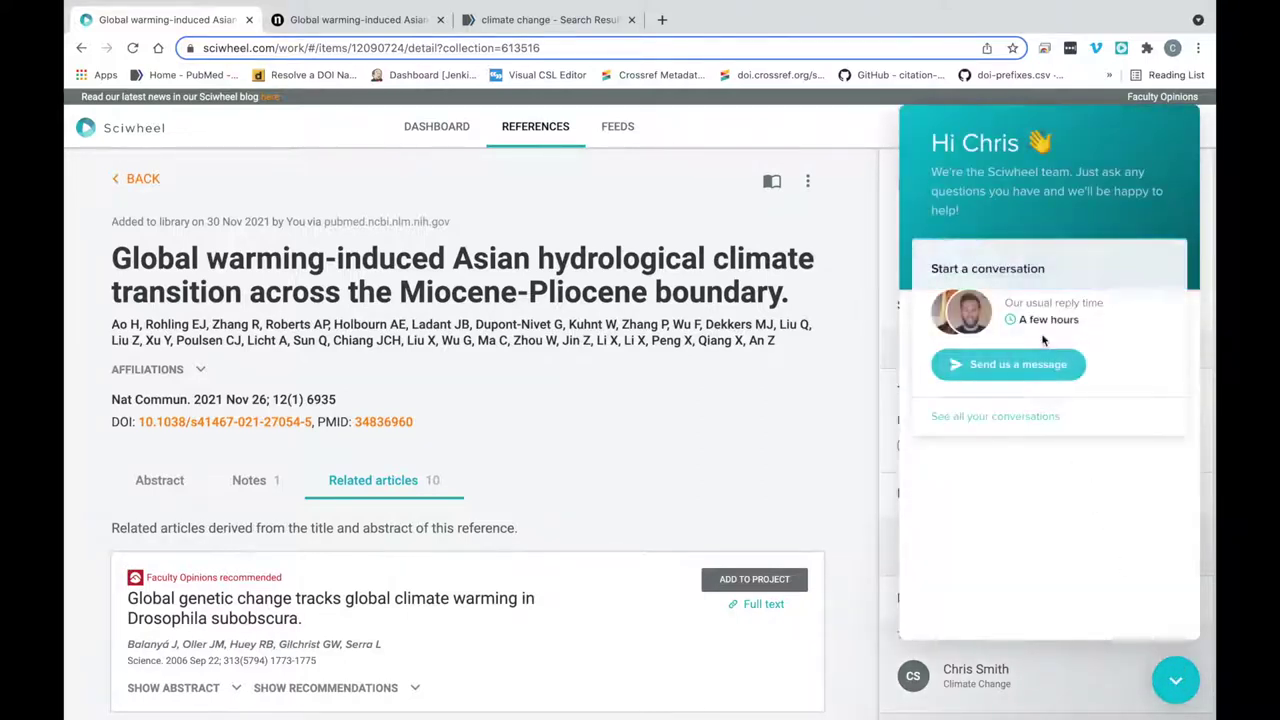
pyautogui.click(1014, 367)
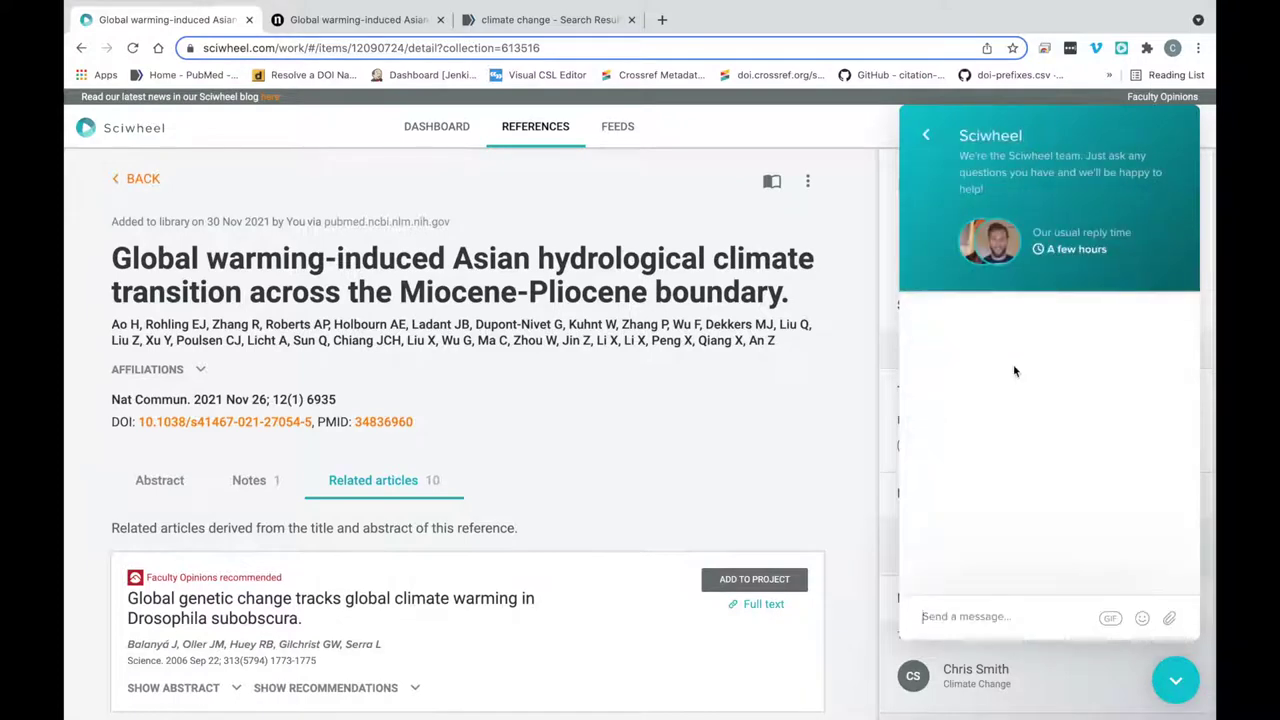
pyautogui.write('Help!')
pyautogui.press('Return')
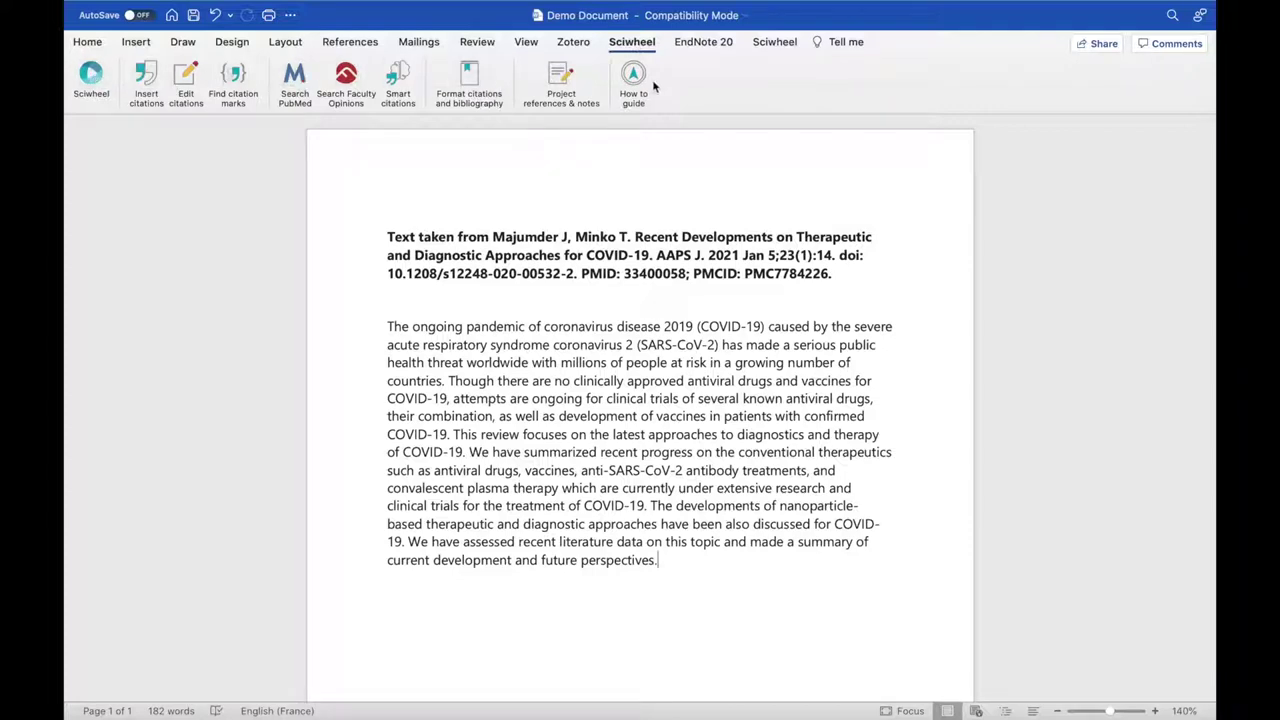
# Step: Open Sciwheel's citation pane and review its filters, leaving Project All, Tag None, Sort Added date
pyautogui.click(146, 80)
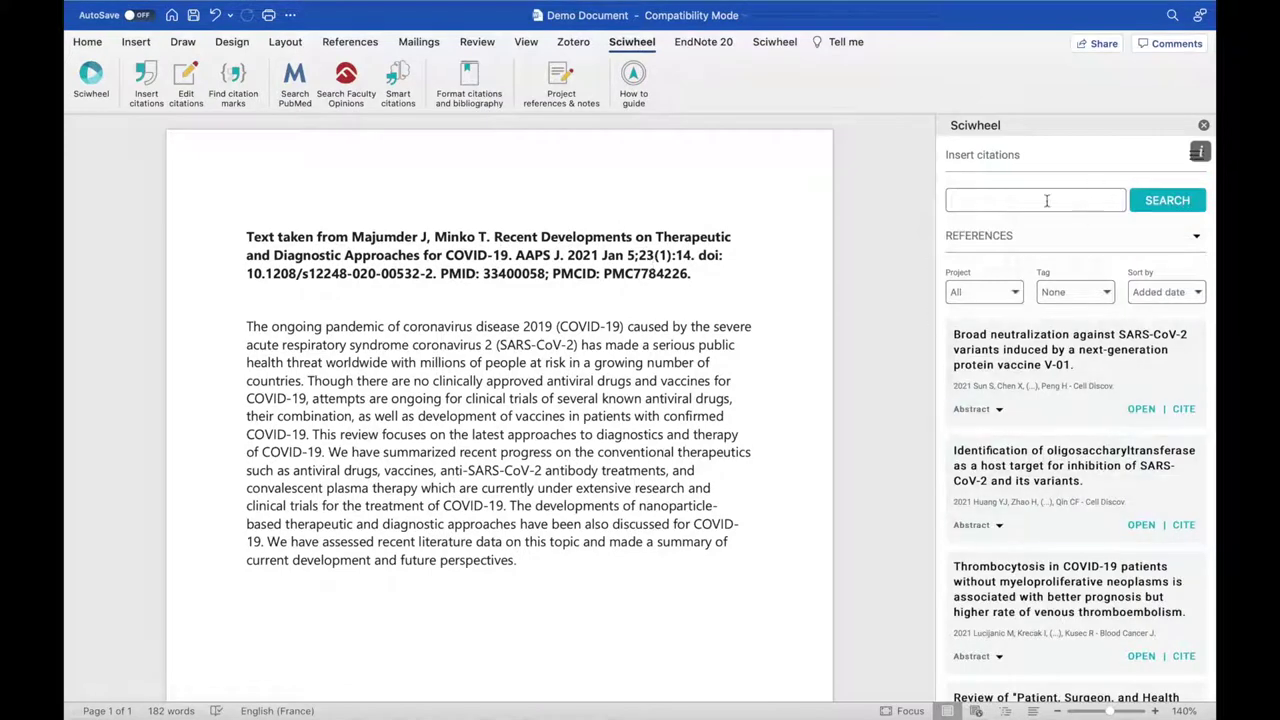
pyautogui.click(1020, 292)
pyautogui.click(1075, 300)
pyautogui.click(1077, 297)
pyautogui.click(1148, 296)
pyautogui.click(1152, 294)
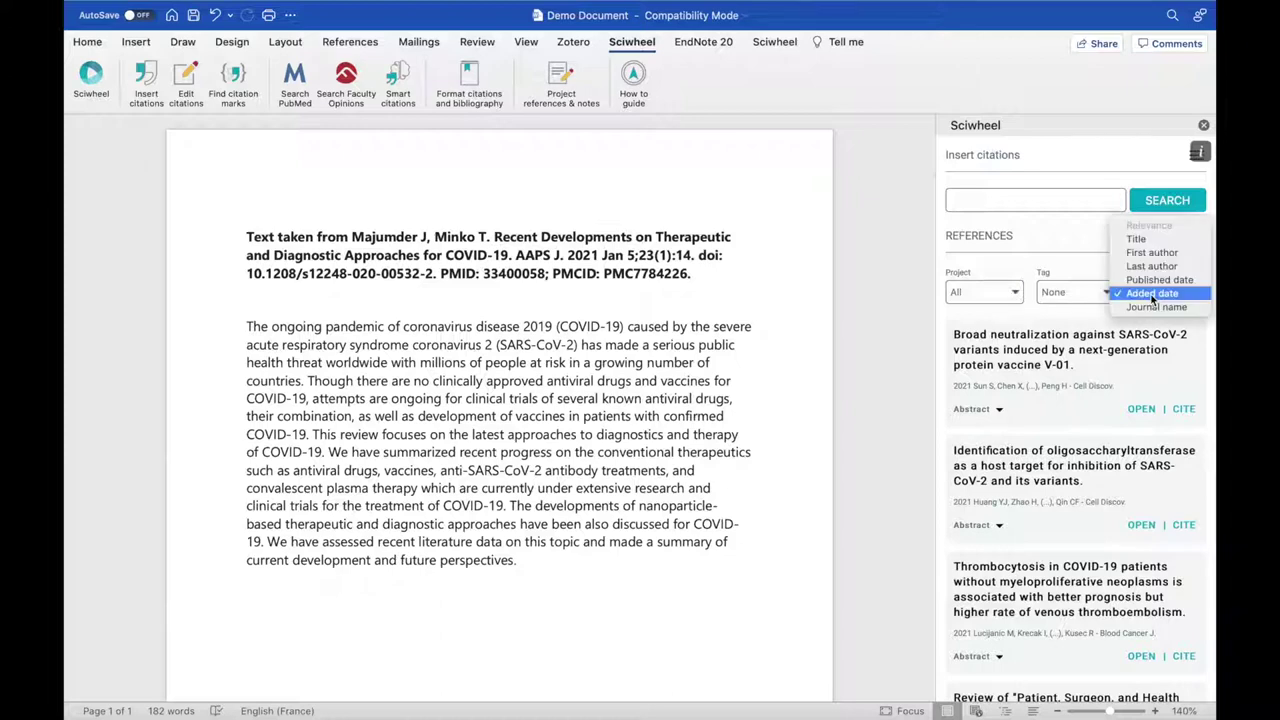
pyautogui.click(1069, 235)
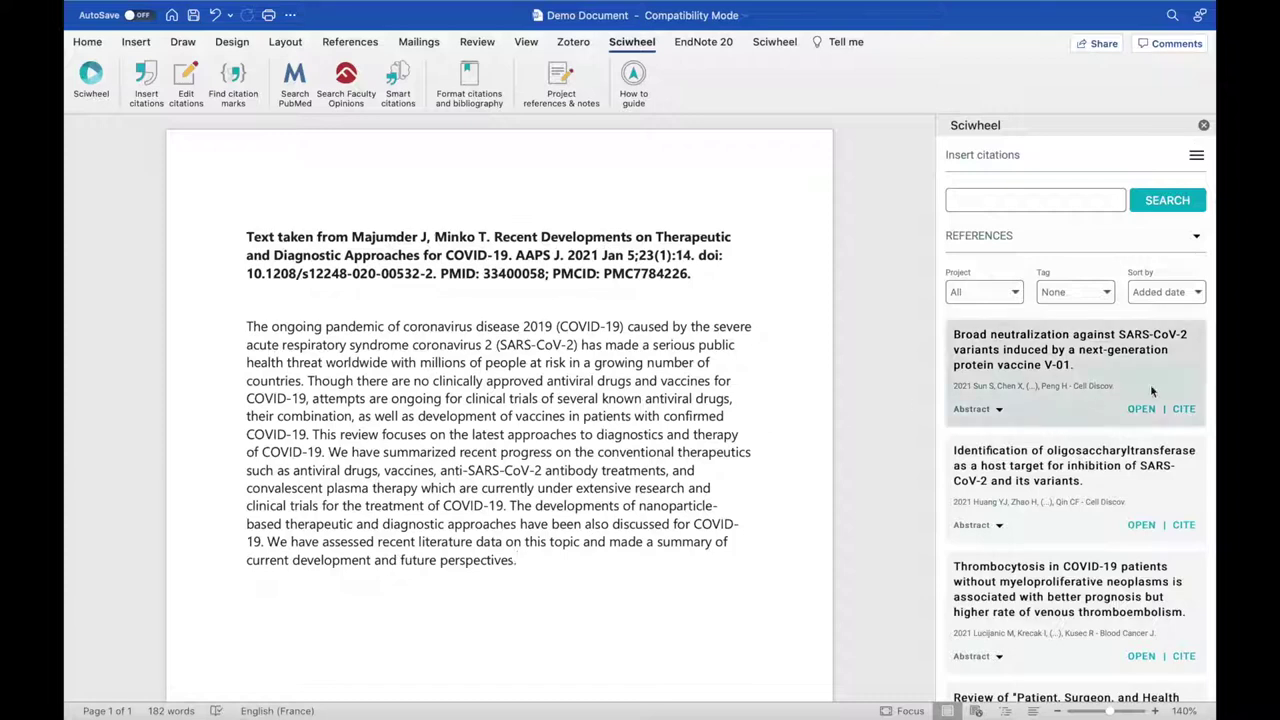
# Step: Cite the SARS-CoV-2 neutralization and oligosaccharyltransferase papers together as (Sun et al. 2021; Huang et al. 2021)
pyautogui.click(1183, 410)
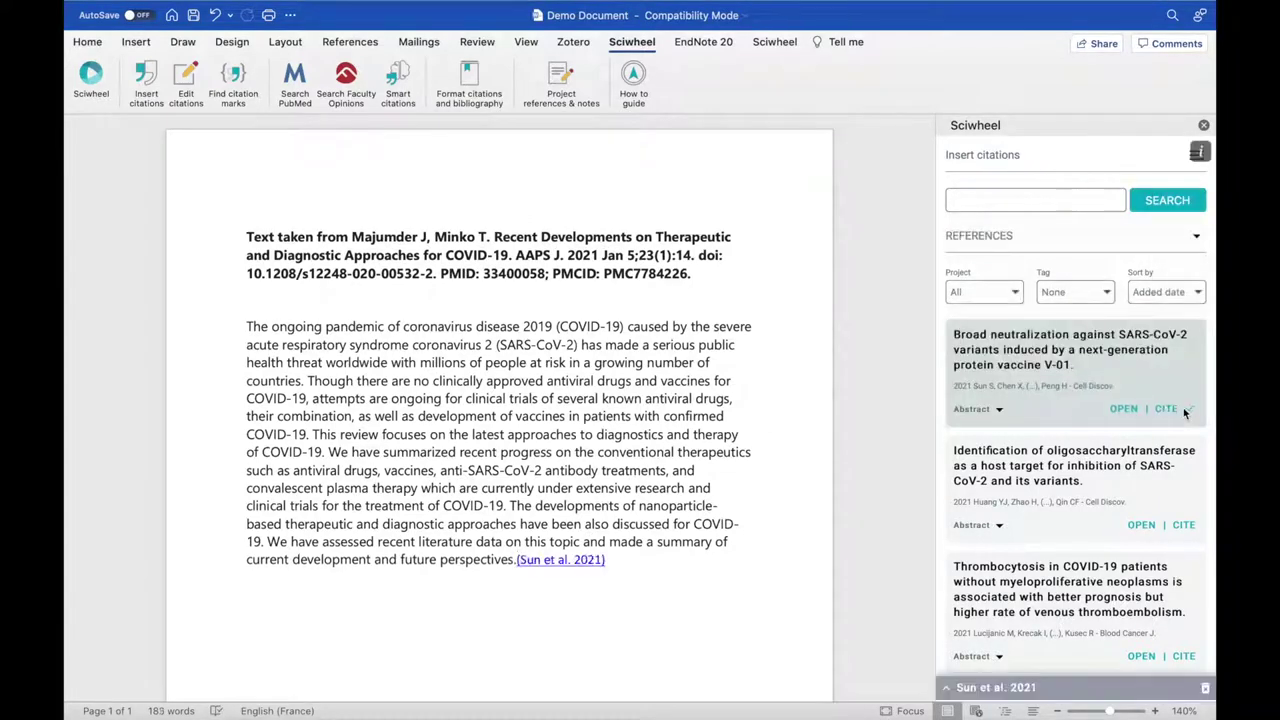
pyautogui.click(1183, 526)
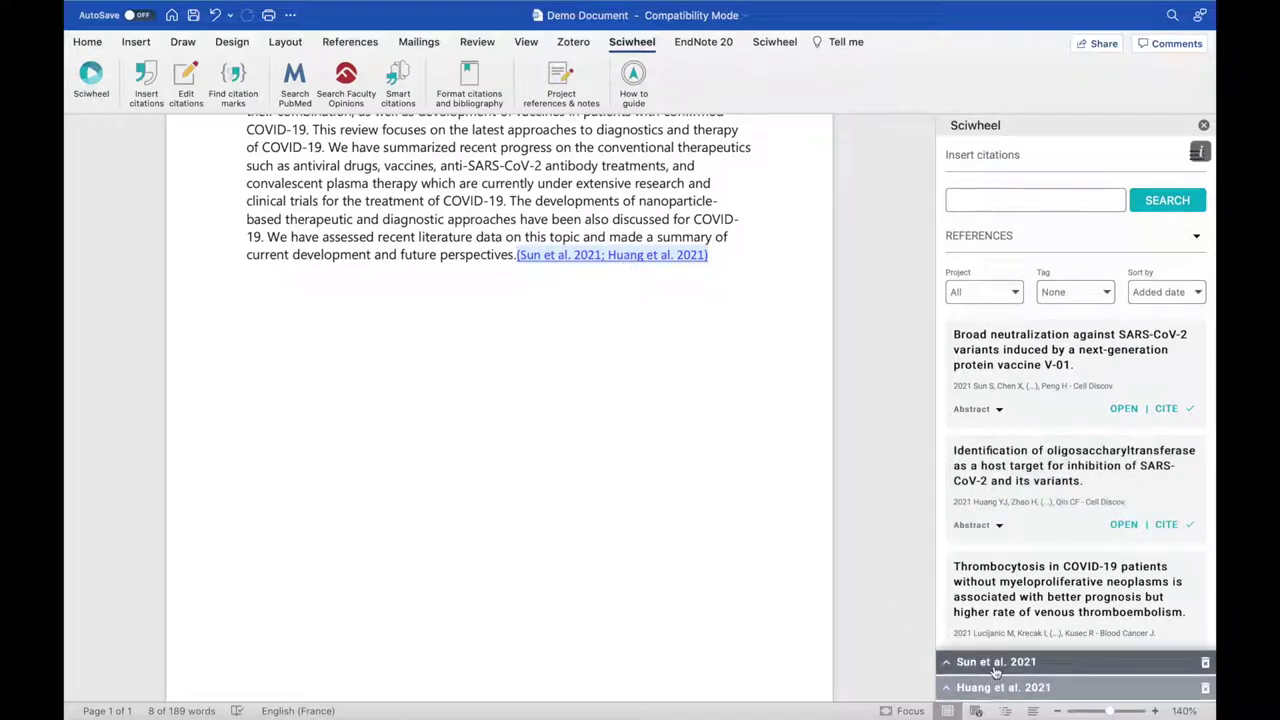
pyautogui.click(996, 664)
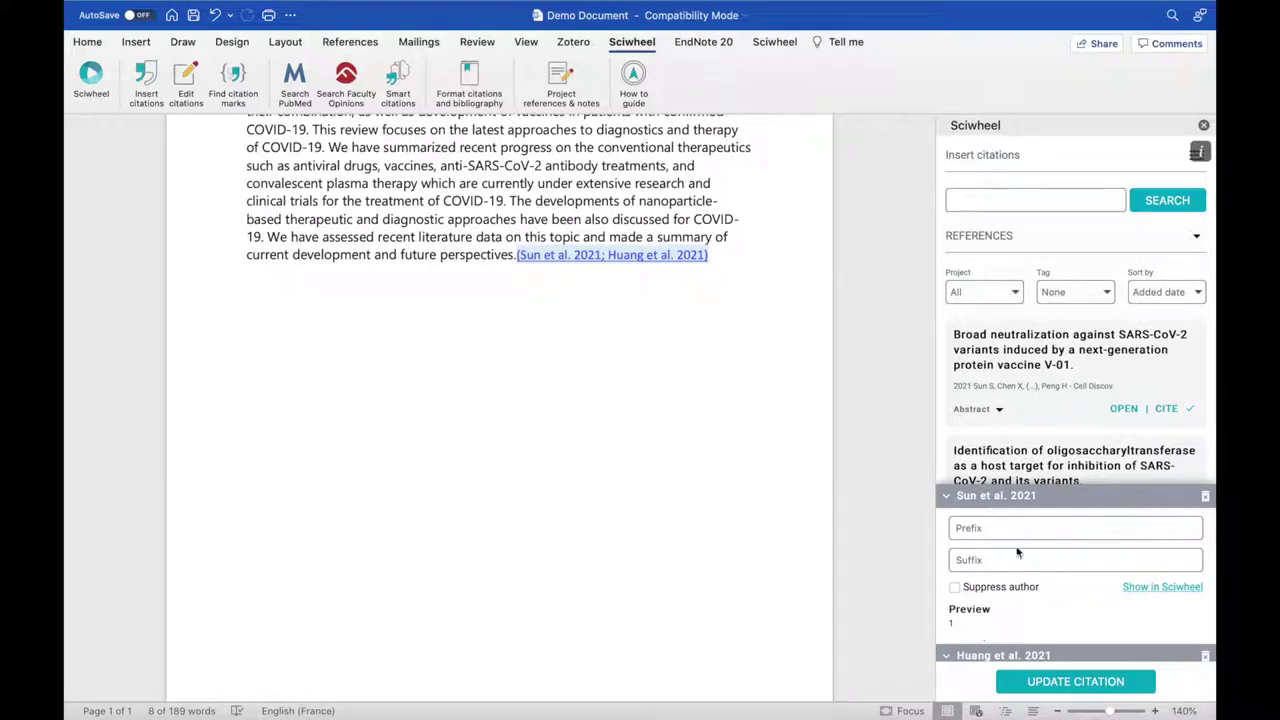
pyautogui.click(1025, 496)
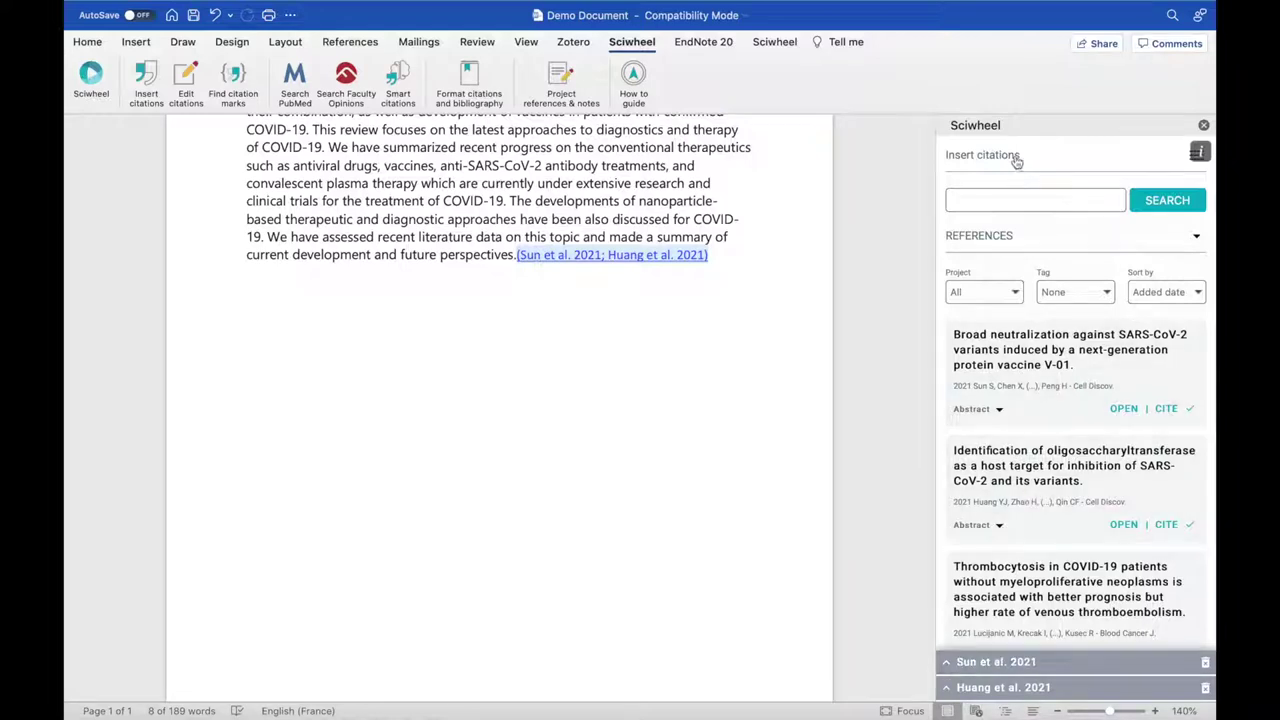
# Step: Apply the NLM grant-proposal style and update citations with the bibliography at the document's end
pyautogui.click(468, 80)
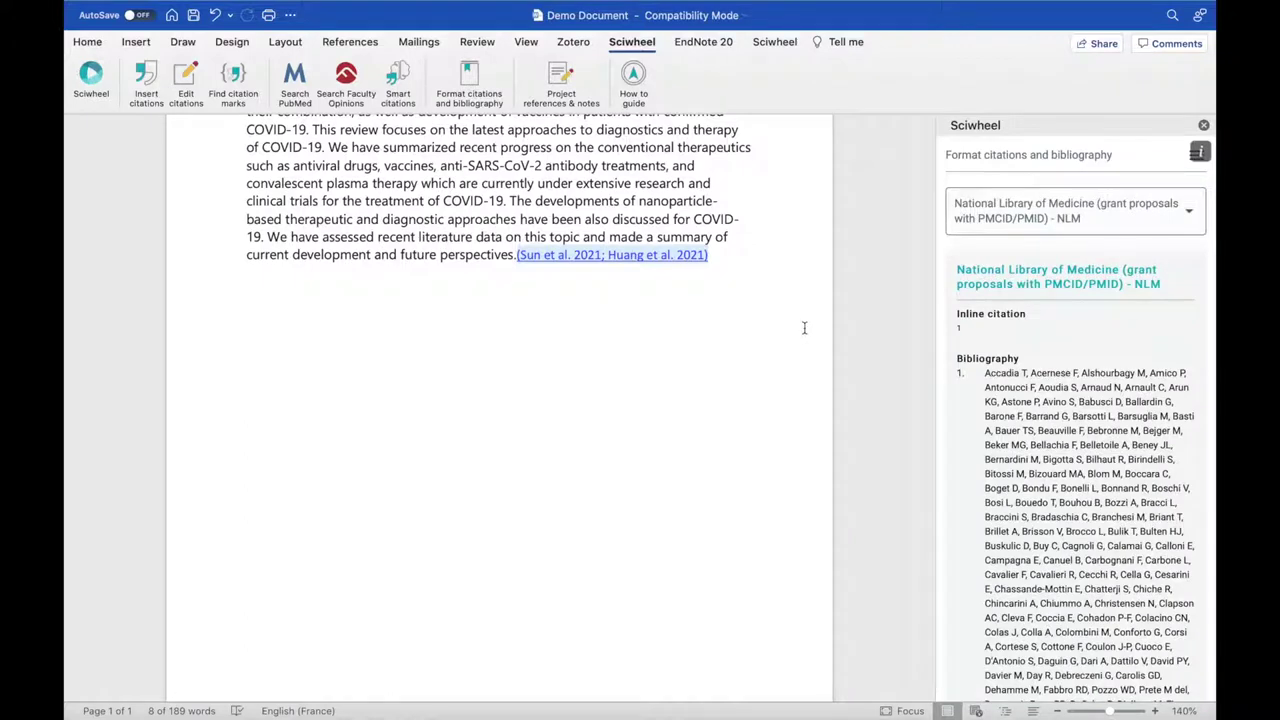
pyautogui.click(1024, 218)
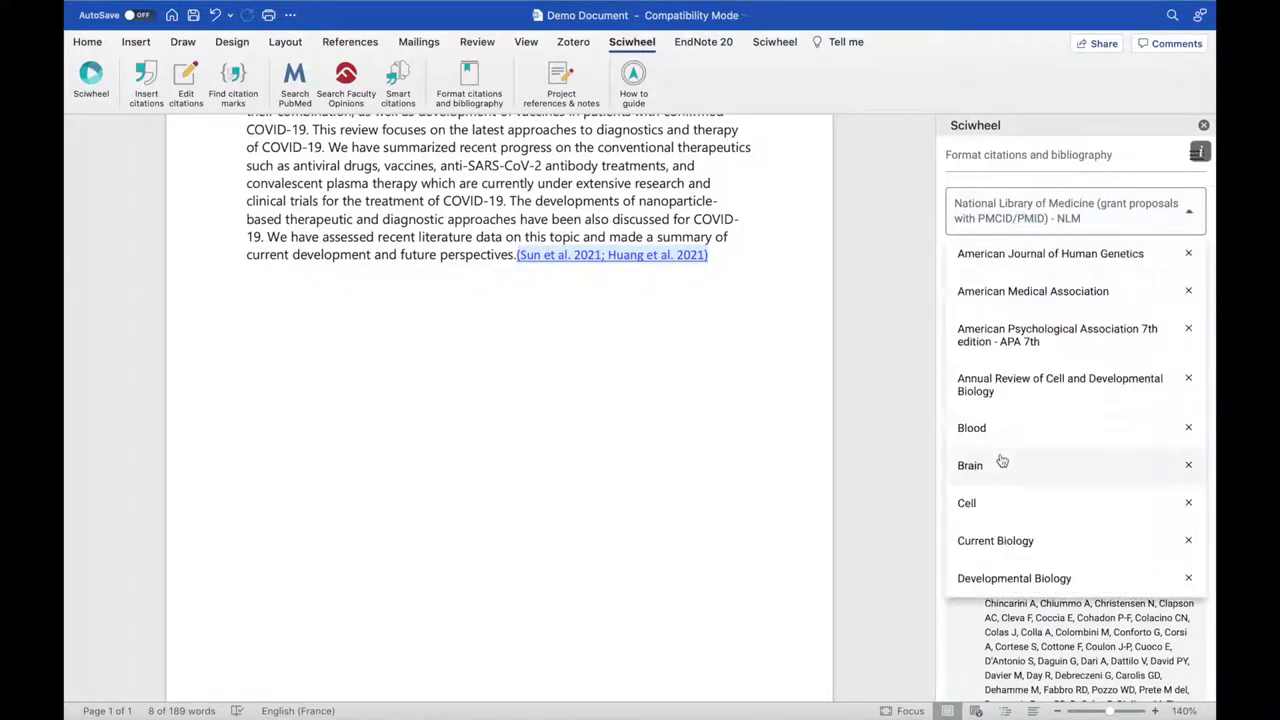
pyautogui.scroll(-1, 1002, 460)
pyautogui.scroll(-10, 1002, 460)
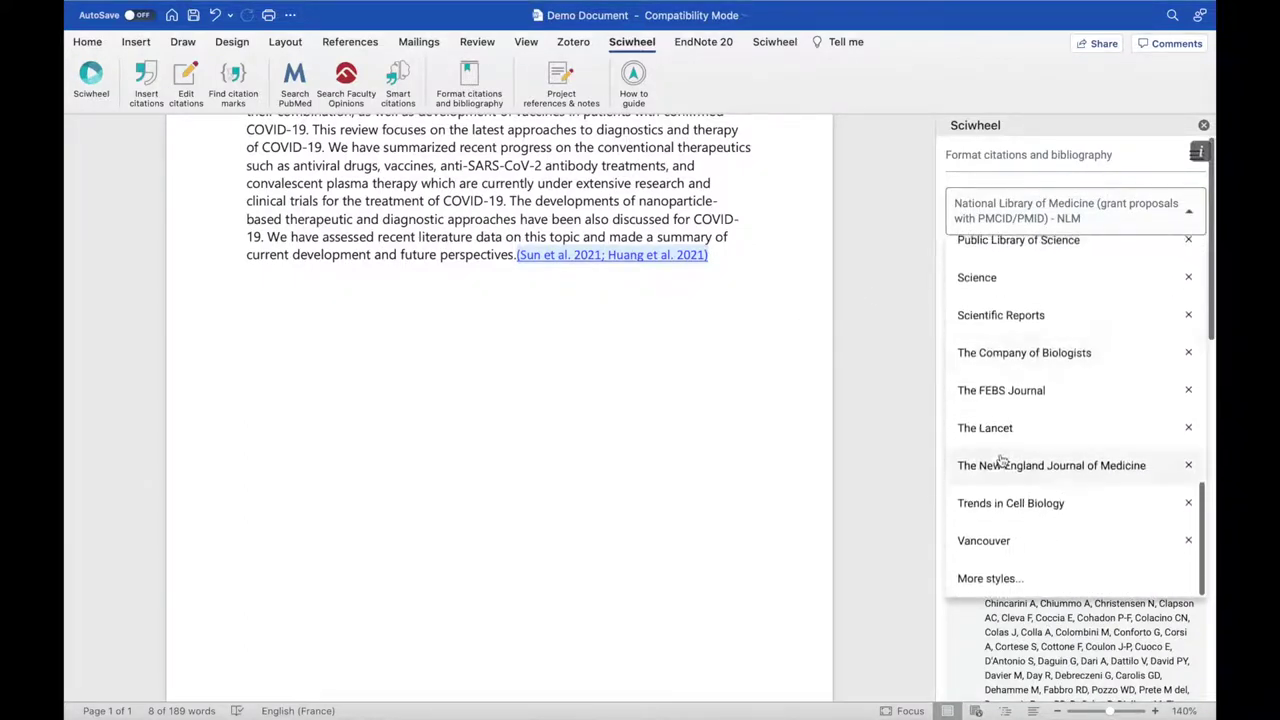
pyautogui.click(987, 577)
pyautogui.write('grant')
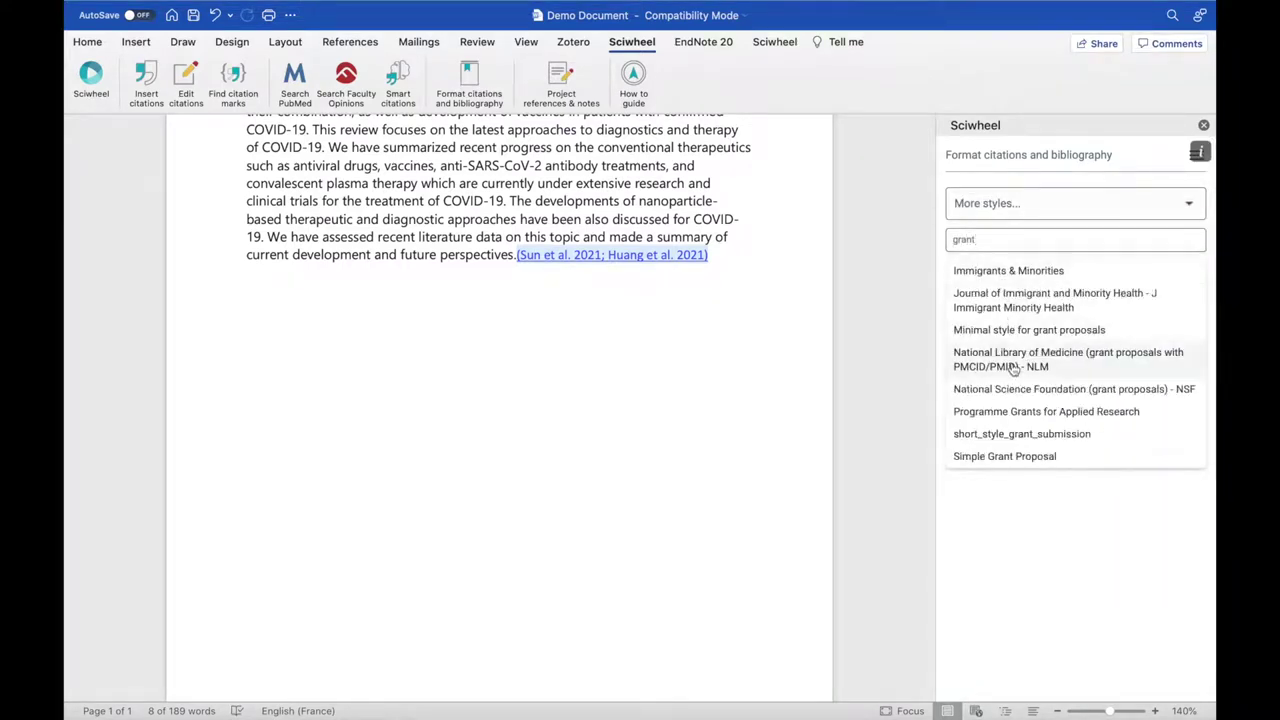
pyautogui.click(1013, 366)
pyautogui.scroll(-10, 1013, 364)
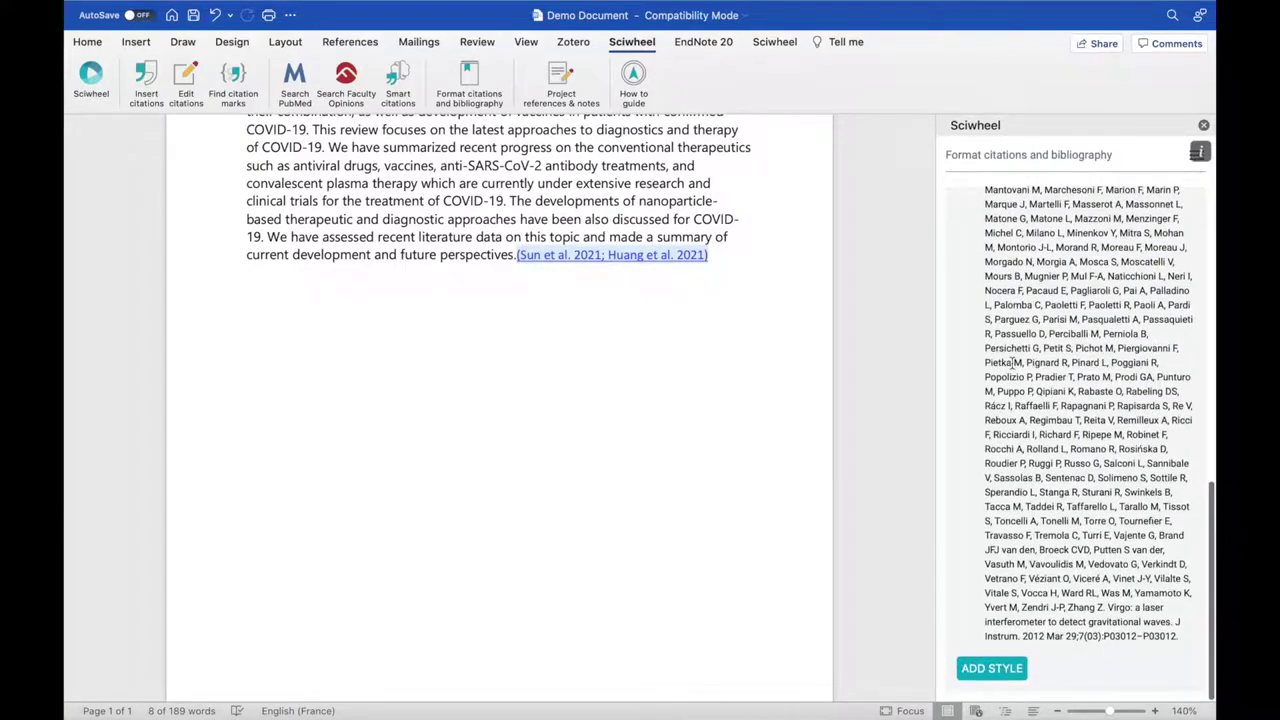
pyautogui.click(993, 668)
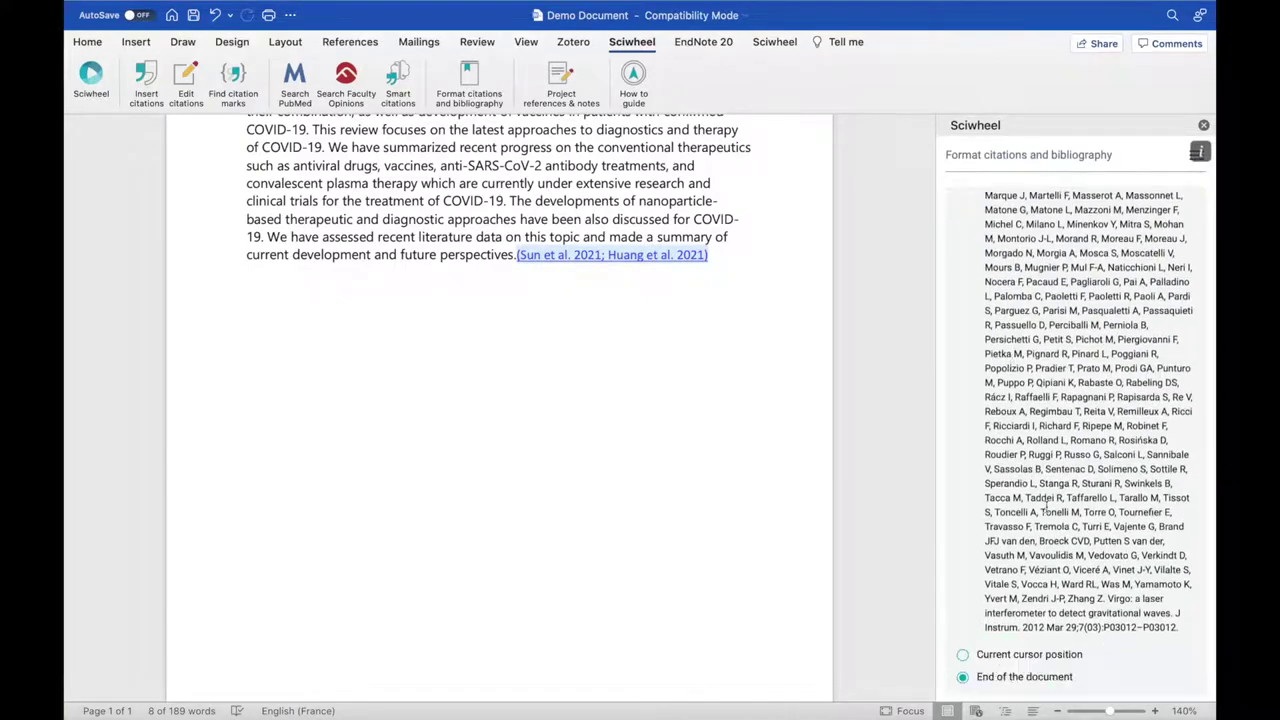
pyautogui.scroll(-3, 1047, 508)
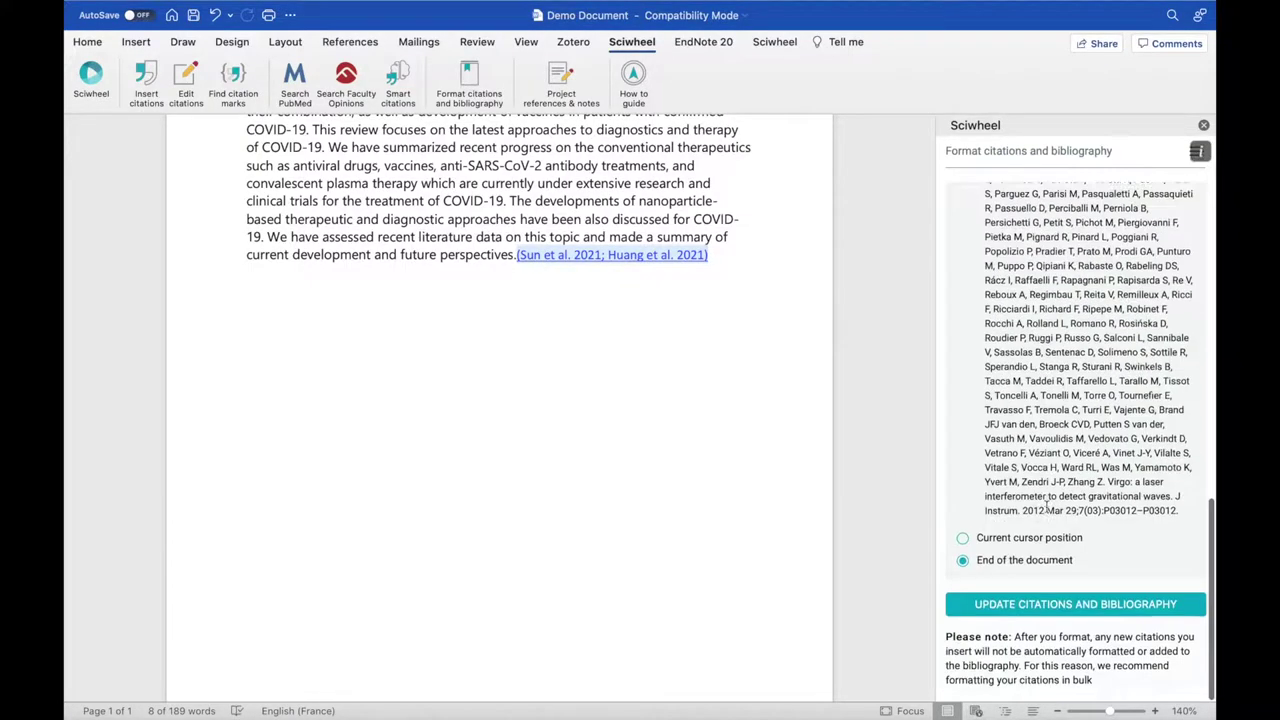
pyautogui.click(1062, 612)
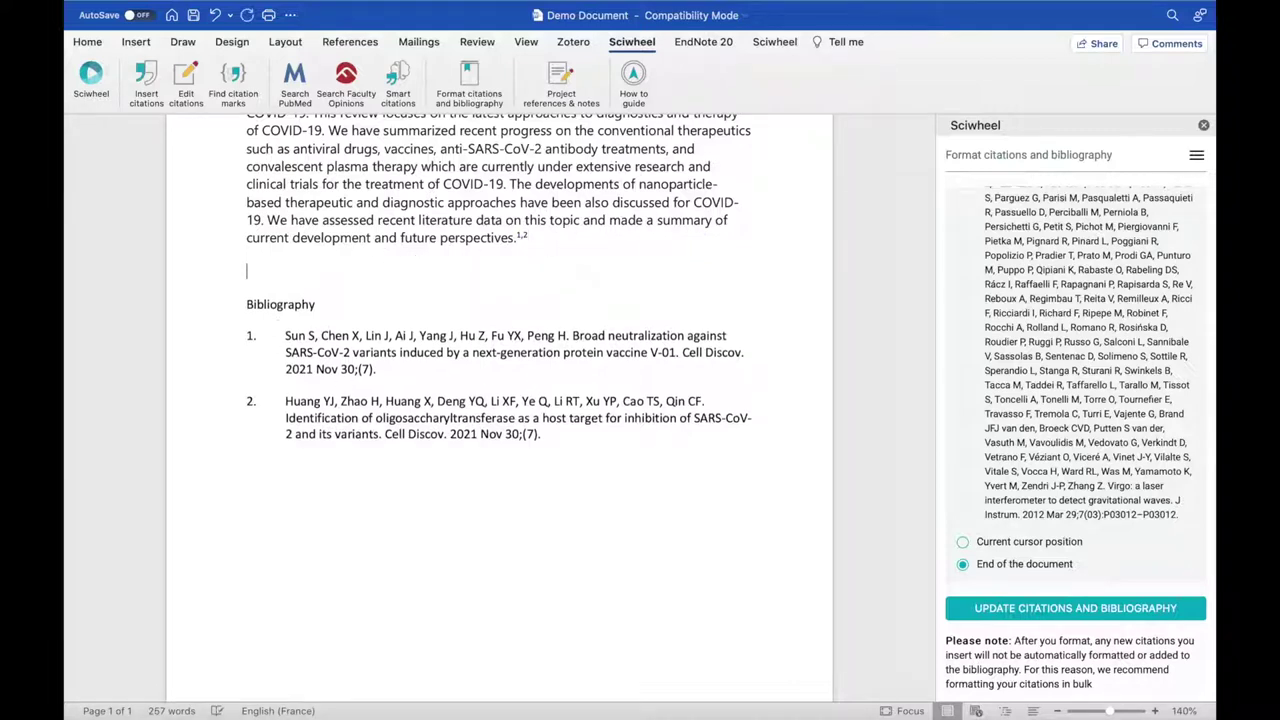
# Step: Cite the COVID-19 thrombocytosis paper (Lucijanic et al. 2021) after the paragraph
pyautogui.click(146, 80)
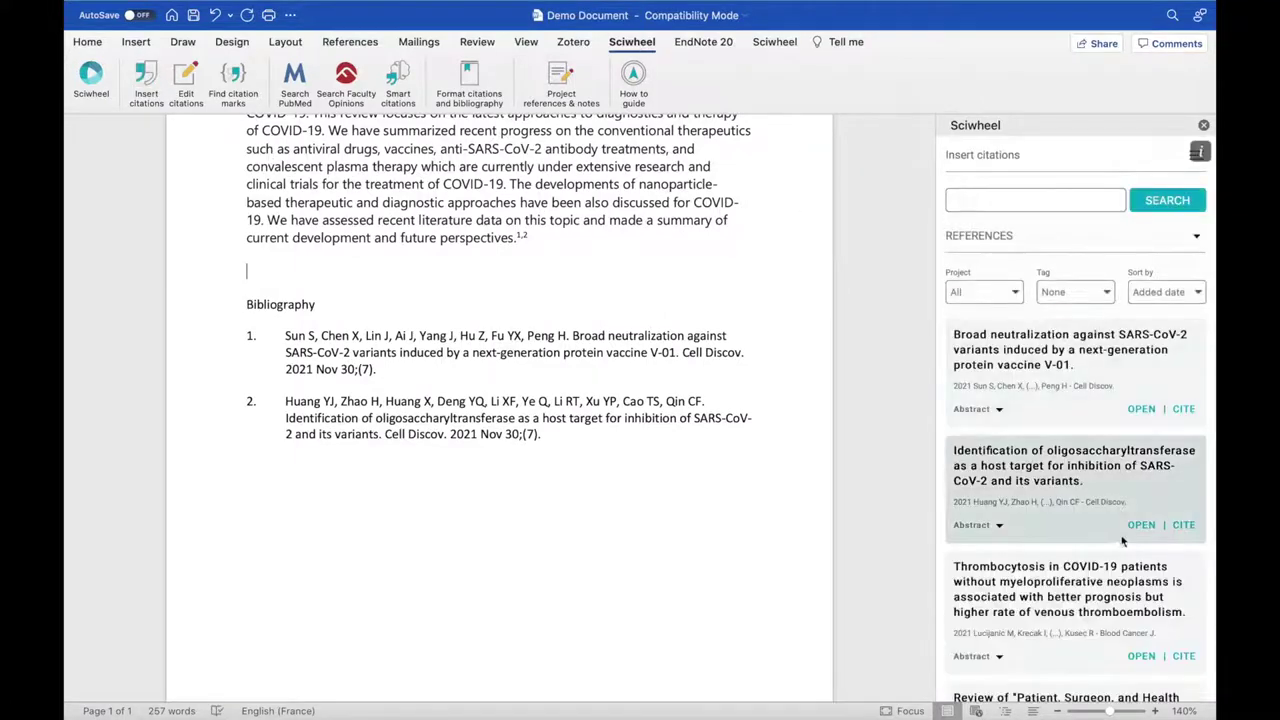
pyautogui.click(1184, 656)
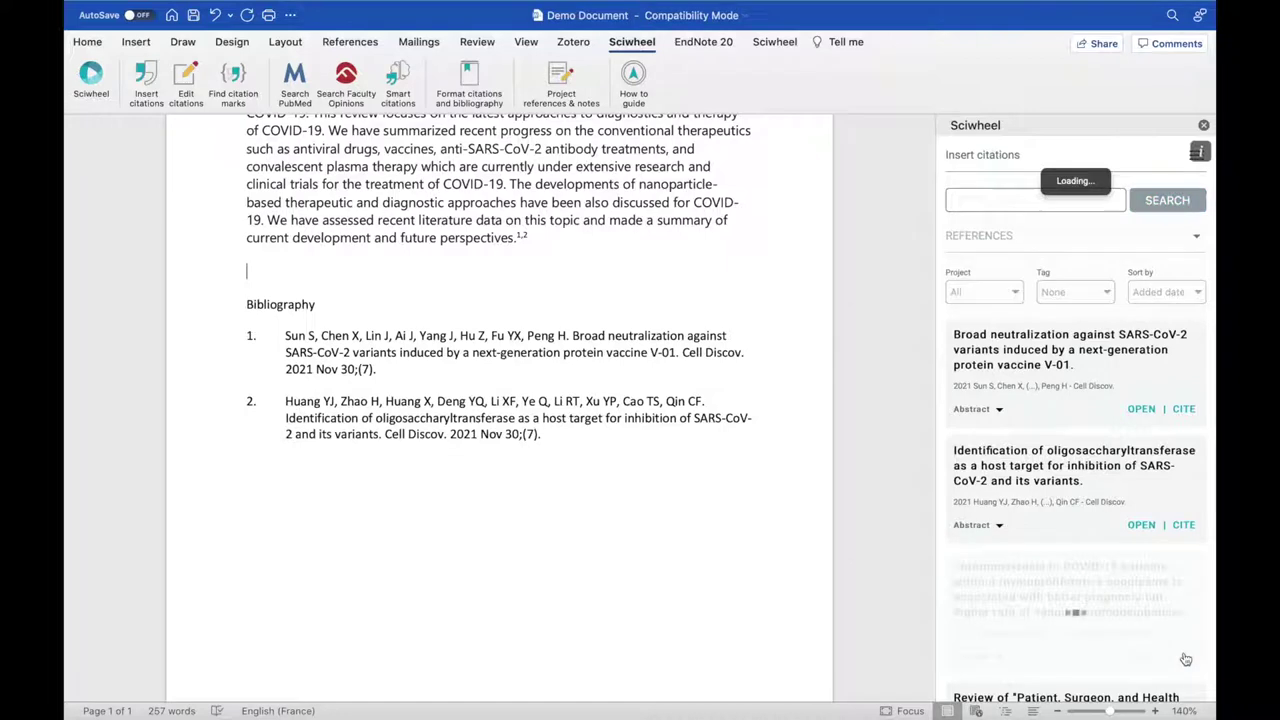